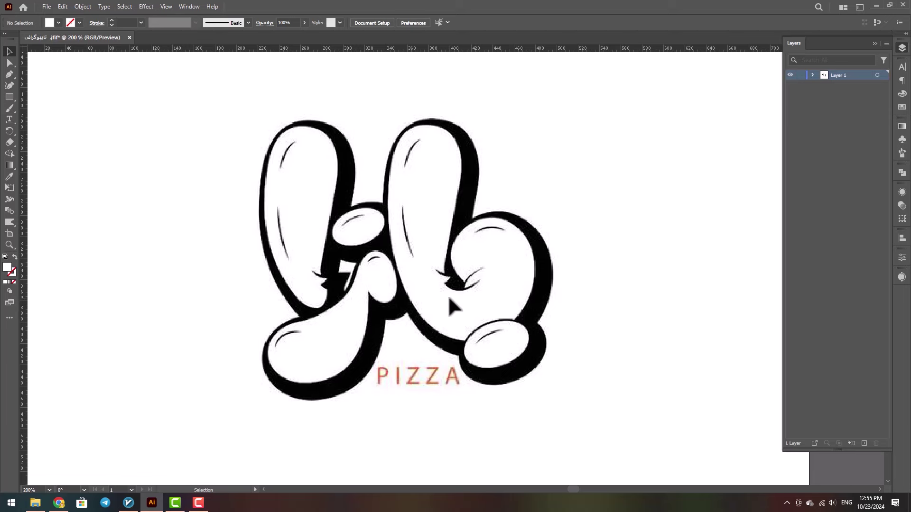
Trace the right letter's bowl with curved pen anchors, displaying the trace as an outline.
scroll(450, 304, "down", 2)
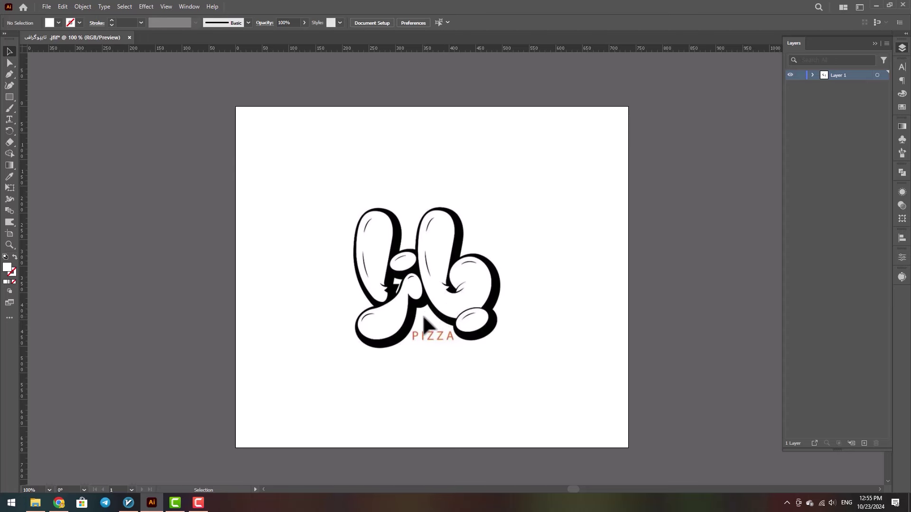
scroll(426, 324, "up", 2)
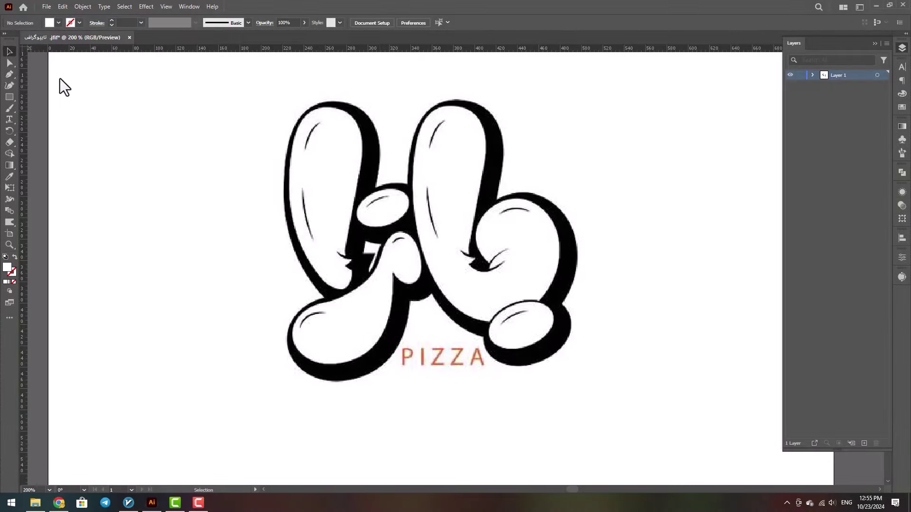
key("p")
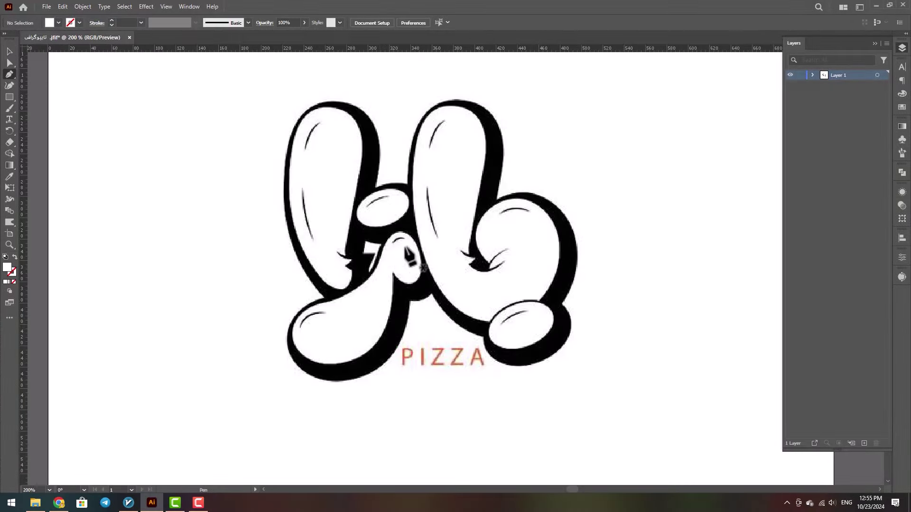
scroll(500, 259, "up", 1)
scroll(495, 259, "up", 1)
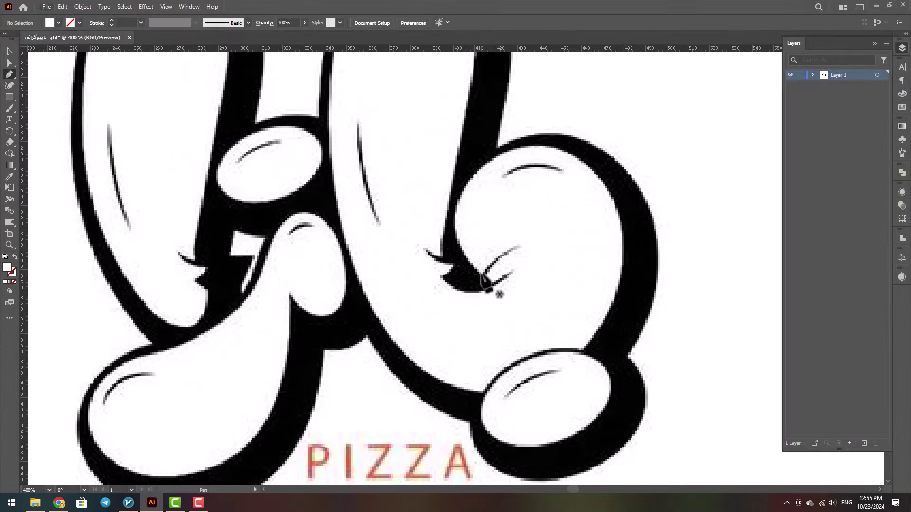
left_click(482, 274)
left_click_drag(457, 203, 472, 174)
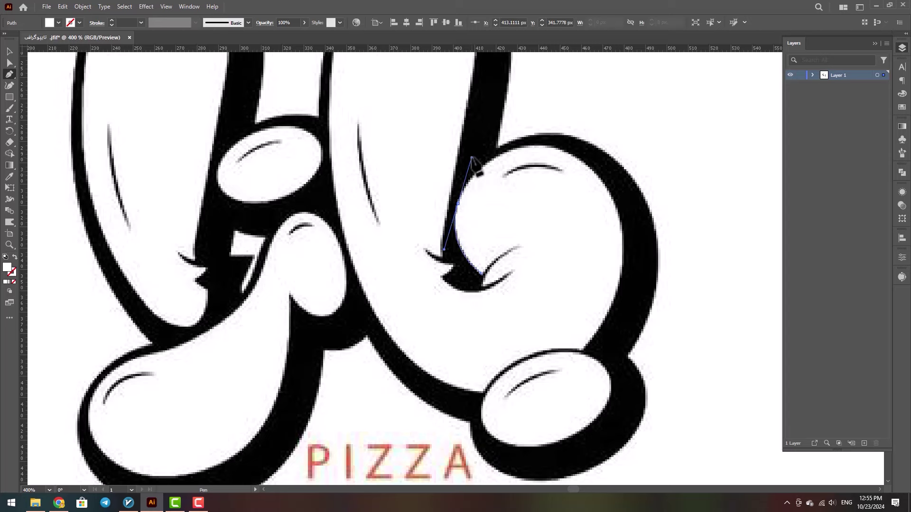
left_click_drag(585, 163, 637, 200)
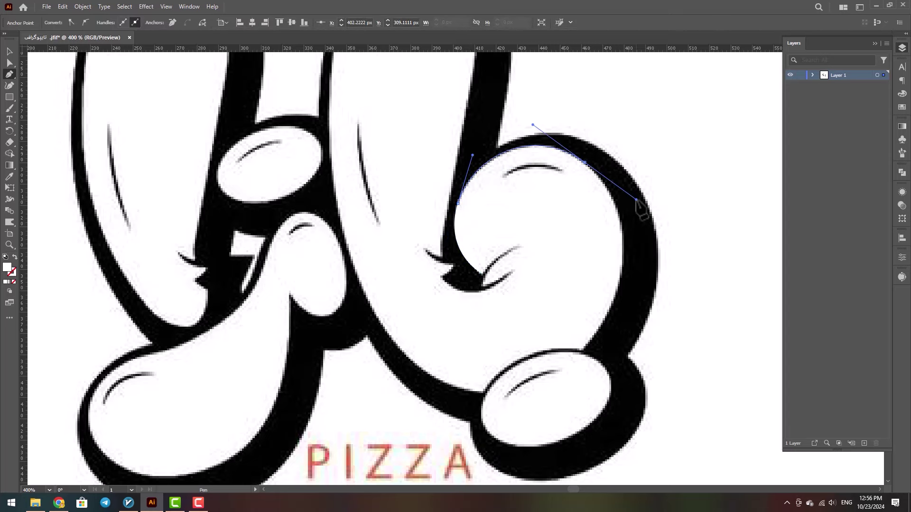
mouse_move(584, 350)
left_mouse_down()
mouse_move(531, 407)
mouse_move(448, 453)
left_mouse_up()
left_click(584, 350)
key("shift+x")
Continue the outline down the right stem, making a sharp corner on its inner edge.
left_click(484, 394)
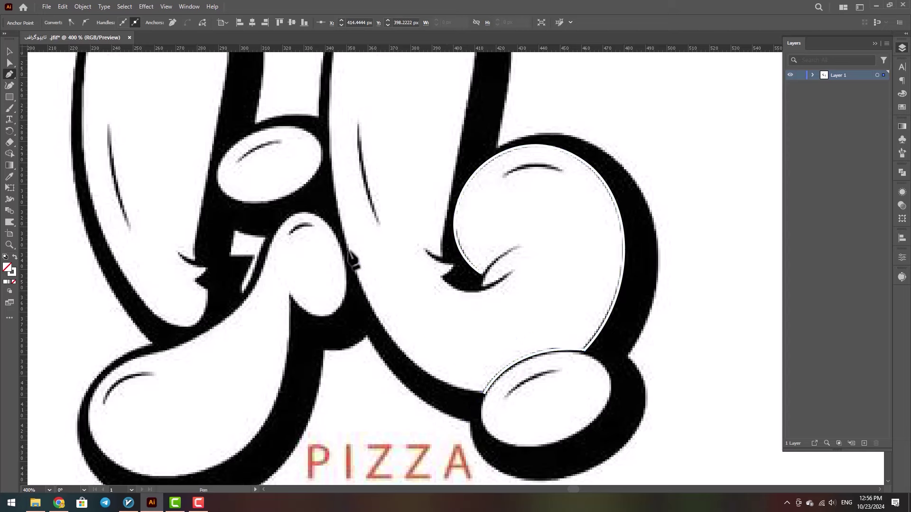
left_click_drag(348, 250, 309, 109)
key("space")
left_click_drag(349, 105, 342, 268)
left_click_drag(390, 124, 463, 130)
left_click_drag(462, 255, 447, 338)
scroll(445, 372, "down", 5)
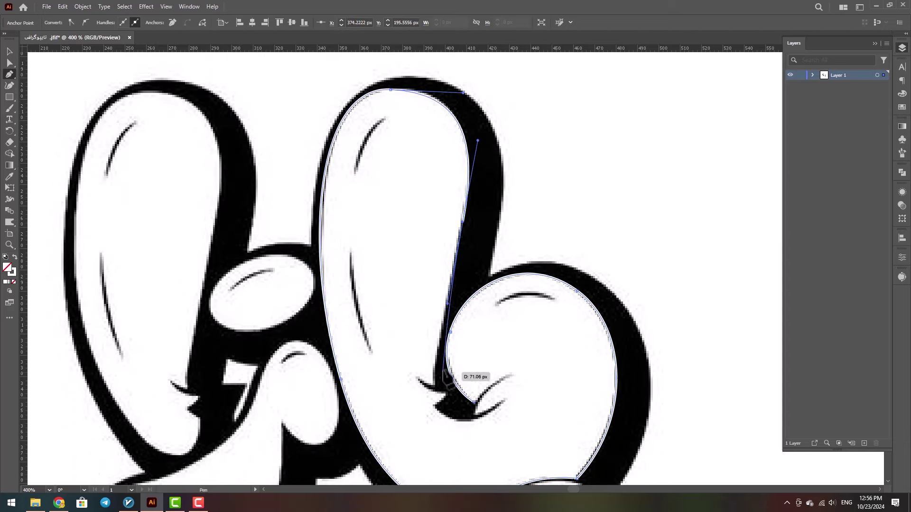
left_click_drag(435, 304, 436, 329)
left_click(435, 304)
Trace the hooked tip with corner points and close the right letter's path.
left_click_drag(502, 322, 541, 276)
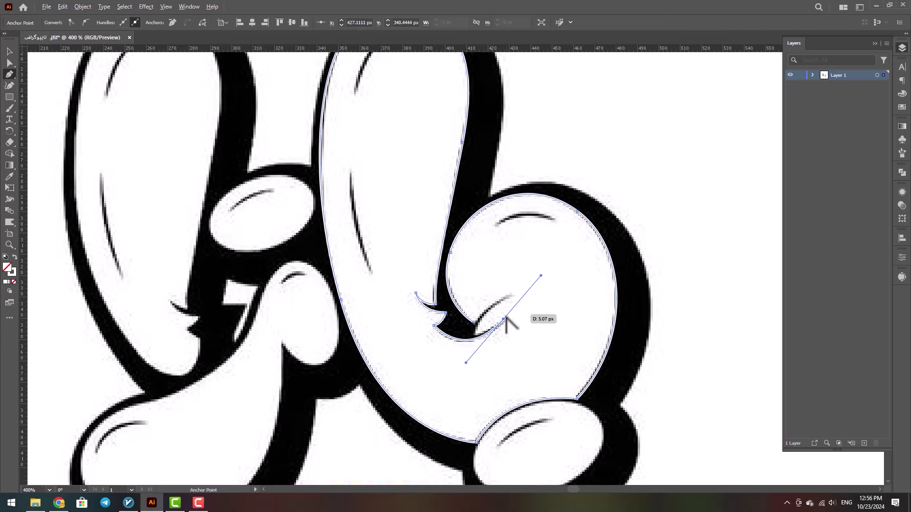
scroll(491, 345, "up", 1)
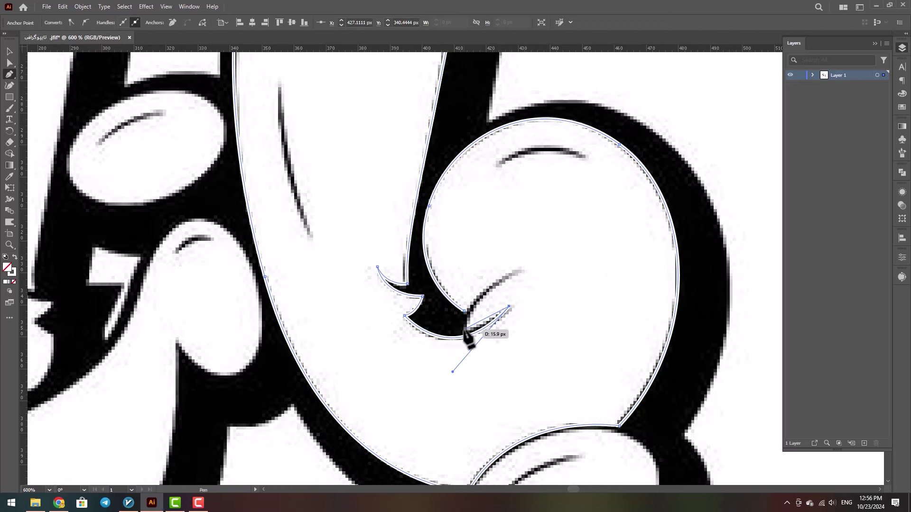
left_click_drag(465, 329, 468, 333)
left_click(465, 330)
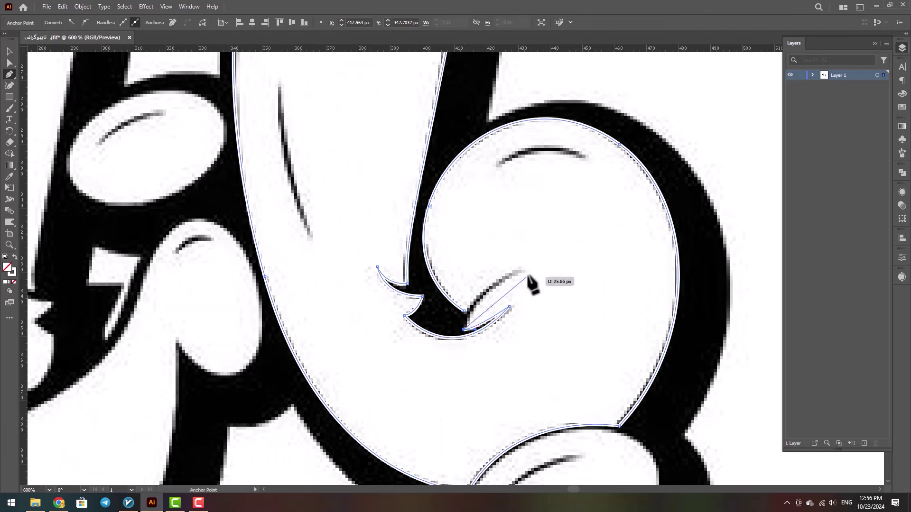
left_click_drag(522, 272, 559, 267)
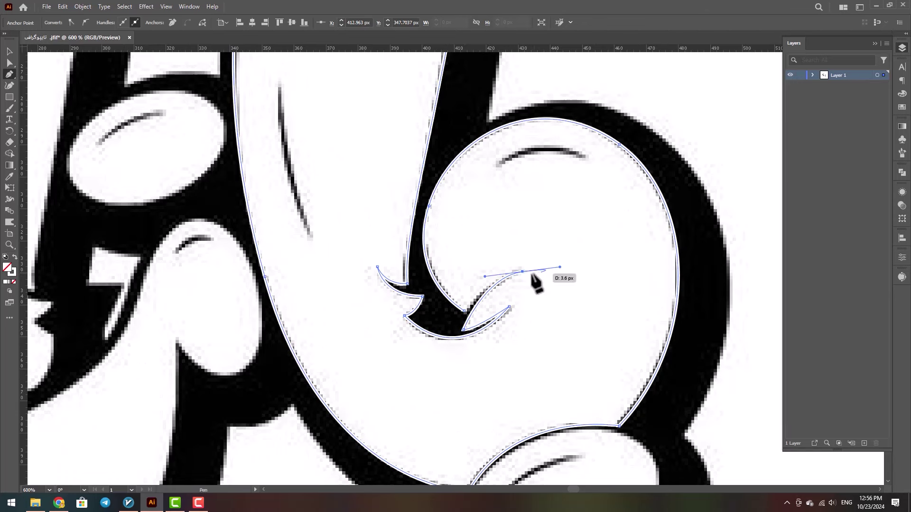
left_click(523, 272)
left_click_drag(464, 311, 440, 354)
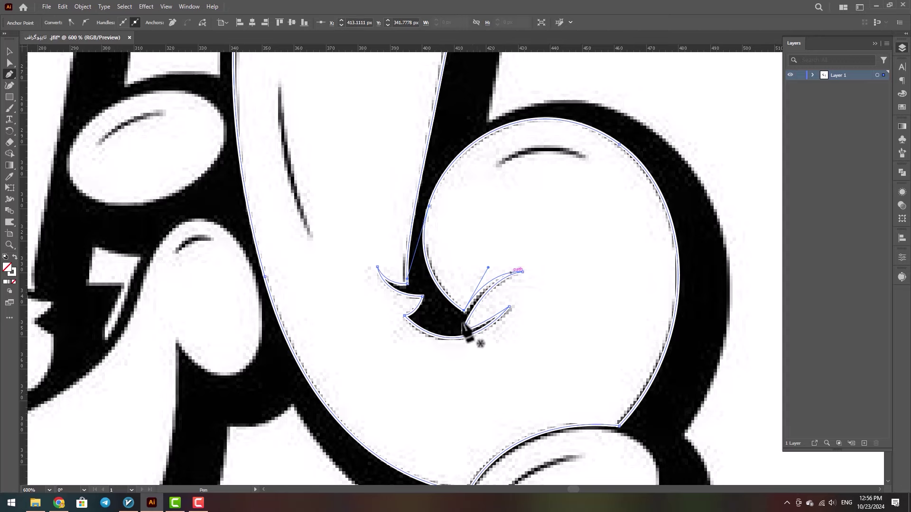
scroll(486, 292, "down", 3)
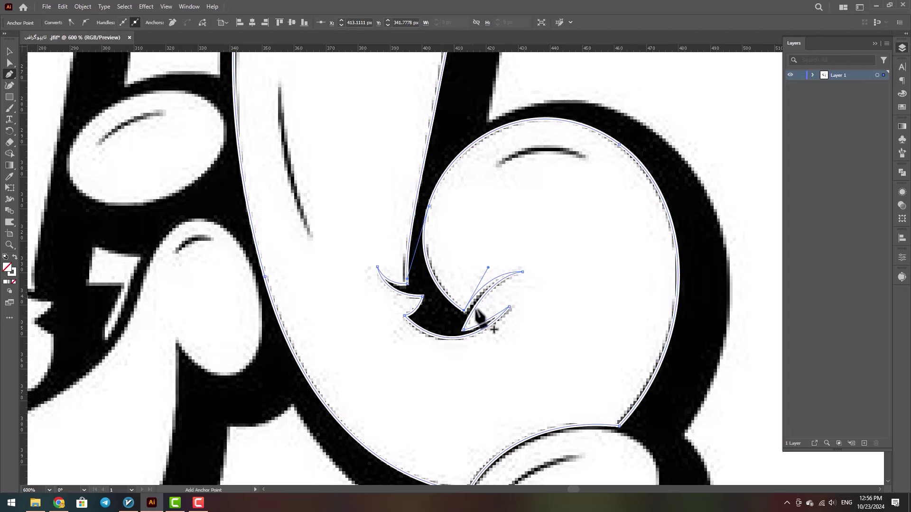
scroll(483, 351, "up", 1)
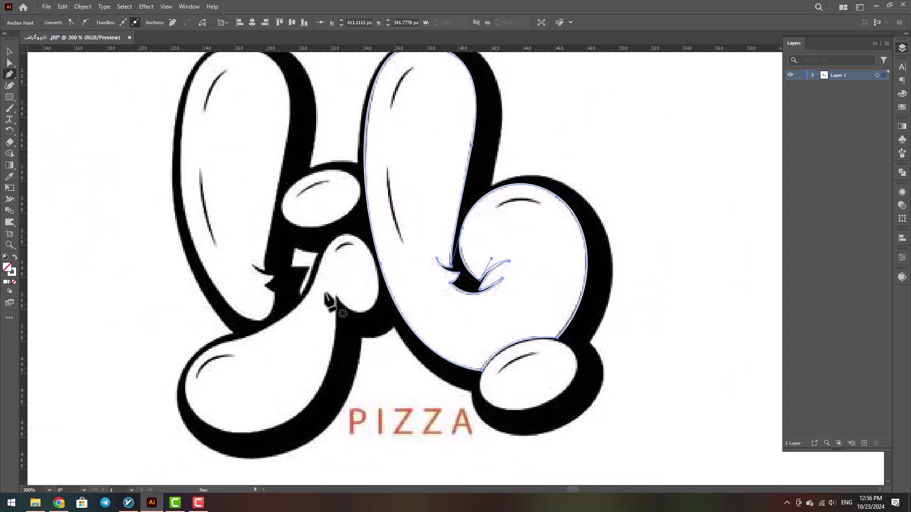
scroll(300, 332, "up", 1)
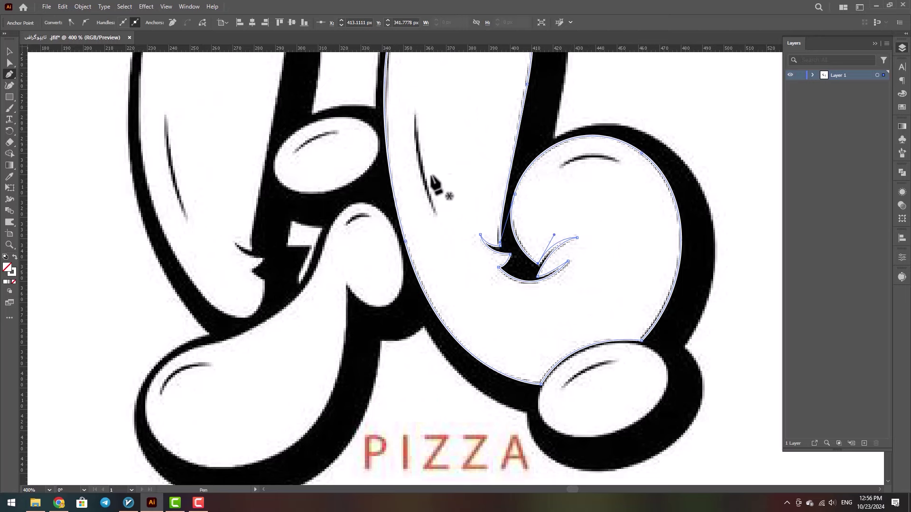
Trace the left letter's outer outline with curved anchors and close it.
mouse_move(365, 290)
left_mouse_down()
mouse_move(483, 231)
mouse_move(528, 232)
left_mouse_up()
left_click(465, 226)
left_click_drag(479, 145, 432, 142)
key("ctrl+z")
left_click_drag(496, 147, 444, 133)
left_click_drag(416, 232, 304, 299)
key("ctrl+z")
left_click_drag(325, 283, 309, 283)
left_click_drag(268, 373, 292, 435)
left_click_drag(445, 345, 474, 304)
left_click(465, 226)
scroll(474, 266, "up", 1)
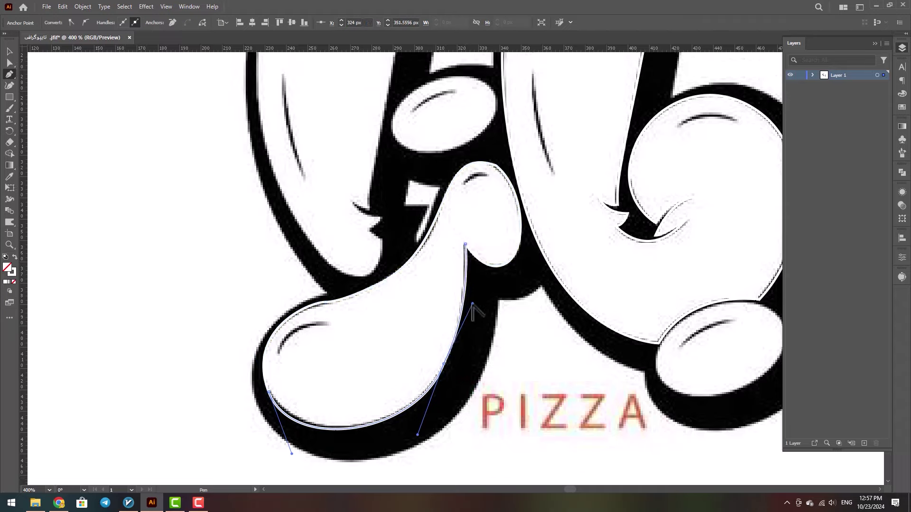
scroll(446, 311, "up", 2)
scroll(419, 310, "down", 1)
Trace the left letter's second outline, with corner points around the notch, and close it.
left_click(382, 270)
left_click_drag(394, 190, 395, 185)
scroll(396, 176, "up", 1)
left_click_drag(356, 94, 273, 94)
left_click_drag(302, 264, 307, 274)
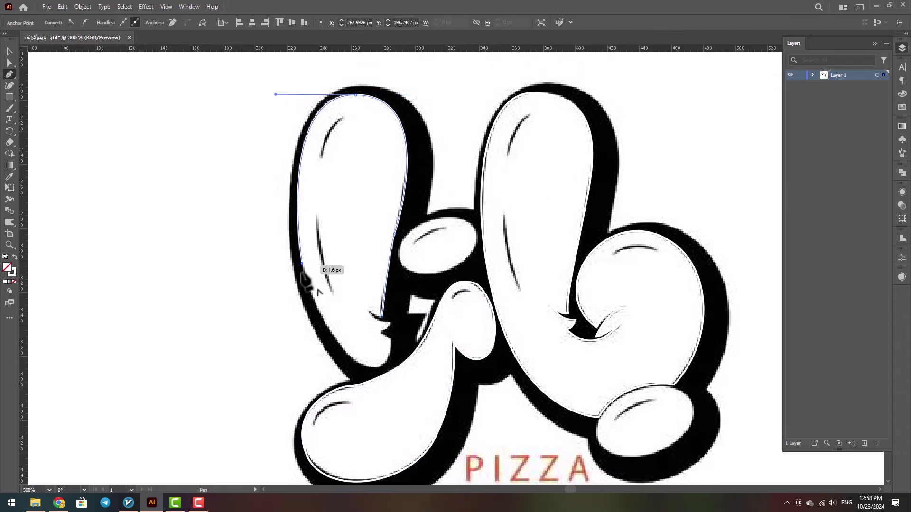
scroll(384, 360, "up", 2)
left_click_drag(353, 375, 441, 389)
key("ctrl+z")
left_click_drag(320, 356, 383, 395)
left_click_drag(397, 318, 404, 274)
left_click(397, 319)
left_click(378, 305)
left_click(399, 287)
left_click_drag(352, 260, 345, 236)
left_click(351, 260)
left_click(380, 271)
scroll(404, 304, "down", 3)
scroll(431, 309, "up", 2)
Trace the small 7-shaped piece as a closed corner-point shape.
left_click(419, 279)
left_click(396, 275)
left_click(399, 251)
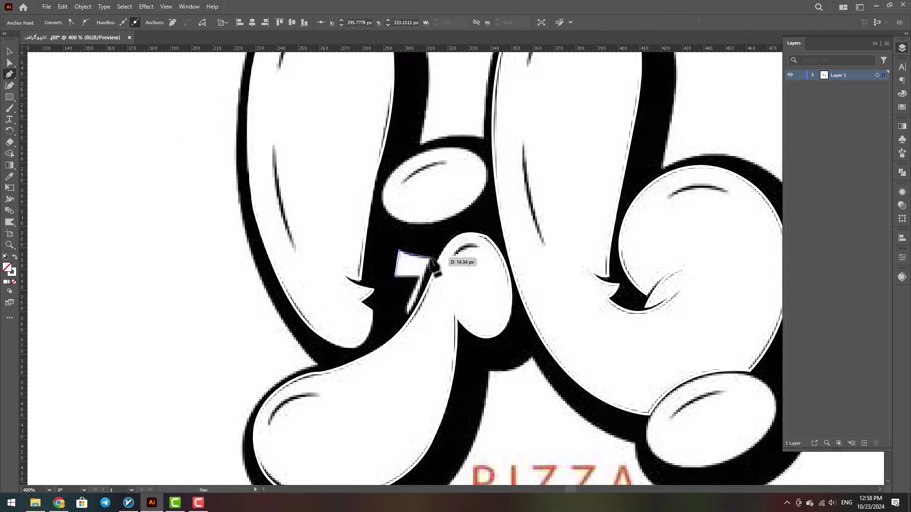
left_click(432, 258)
left_click(408, 315)
Draw open curved highlight strokes on the right bowl and the upper and lower stem.
key("ctrl+0")
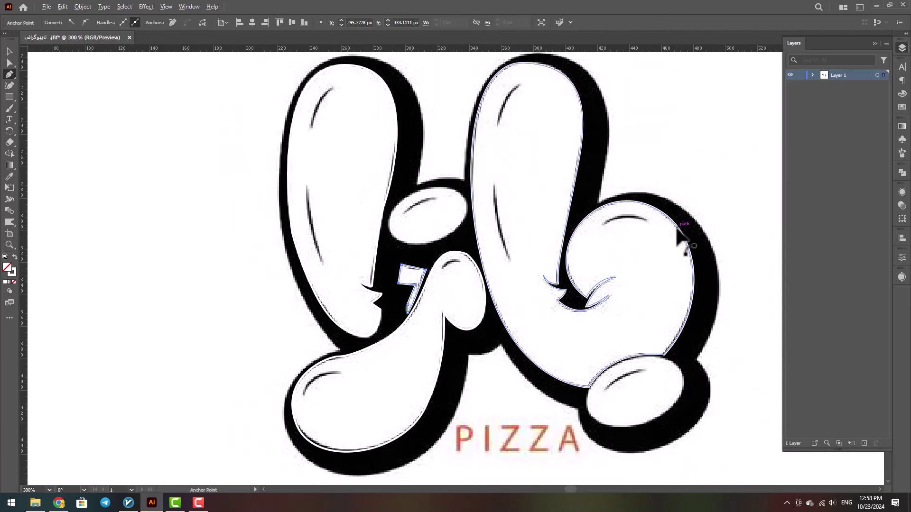
scroll(617, 232, "up", 5)
left_click(577, 222)
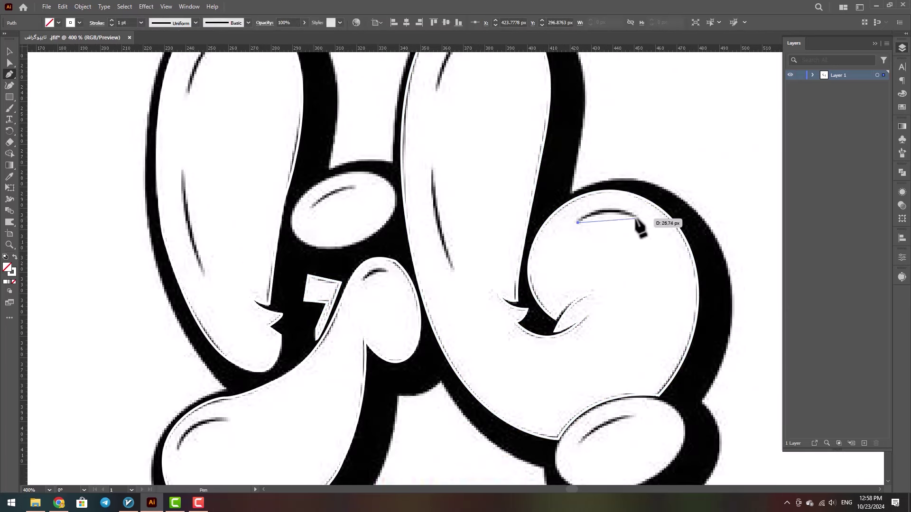
left_click_drag(650, 225, 669, 232)
key("Escape")
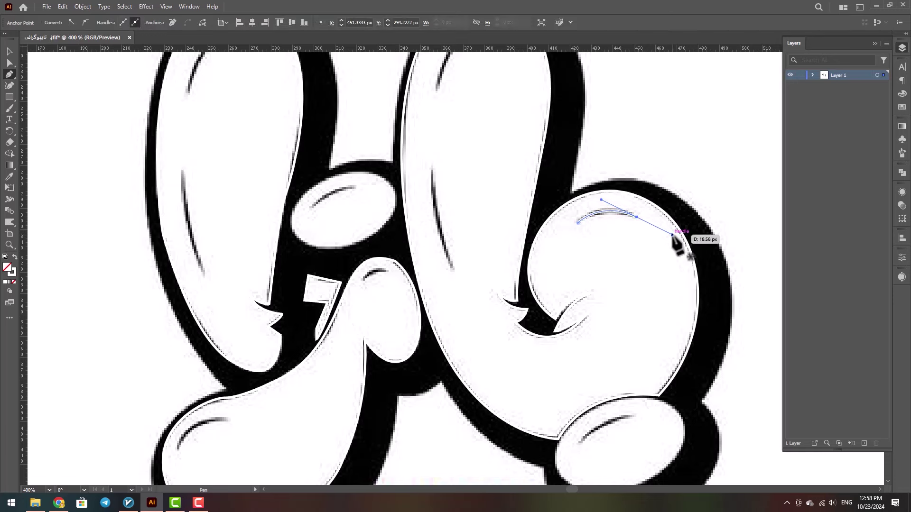
scroll(617, 243, "up", 2)
left_click(437, 133)
left_click(436, 133)
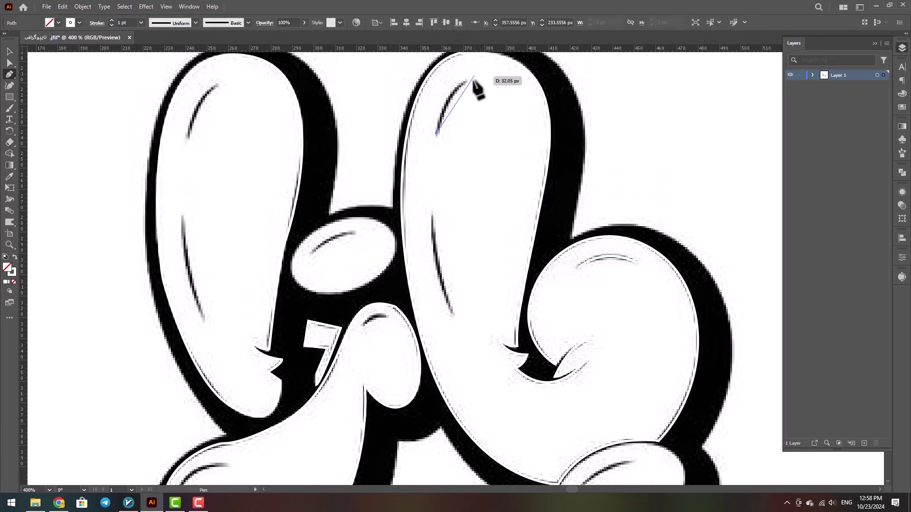
left_click_drag(466, 83, 492, 72)
key("Escape")
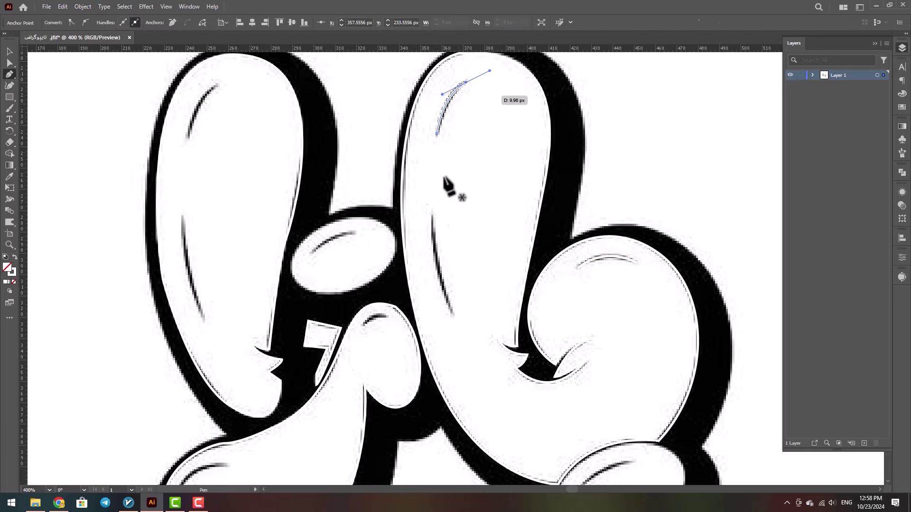
left_click(434, 215)
left_click_drag(452, 313, 498, 343)
key("Escape")
Draw curved highlight strokes along the left letter and lower-left lobe.
left_click(217, 86)
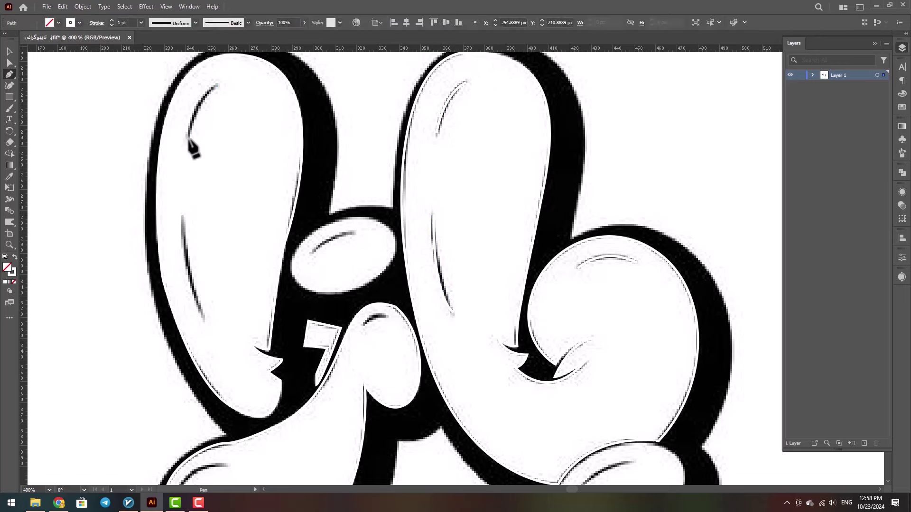
left_click_drag(188, 138, 188, 171)
left_click(184, 217)
left_click_drag(204, 319, 228, 353)
scroll(234, 328, "down", 2)
left_click(363, 234)
left_click_drag(387, 227, 399, 235)
key("Escape")
left_click(179, 403)
left_click_drag(229, 374, 273, 385)
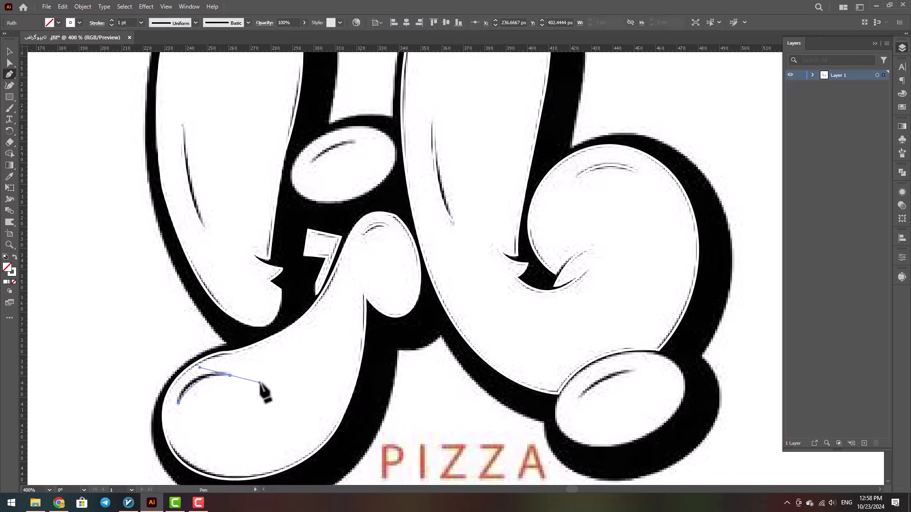
scroll(660, 375, "down", 1)
left_click_drag(10, 99, 9, 99)
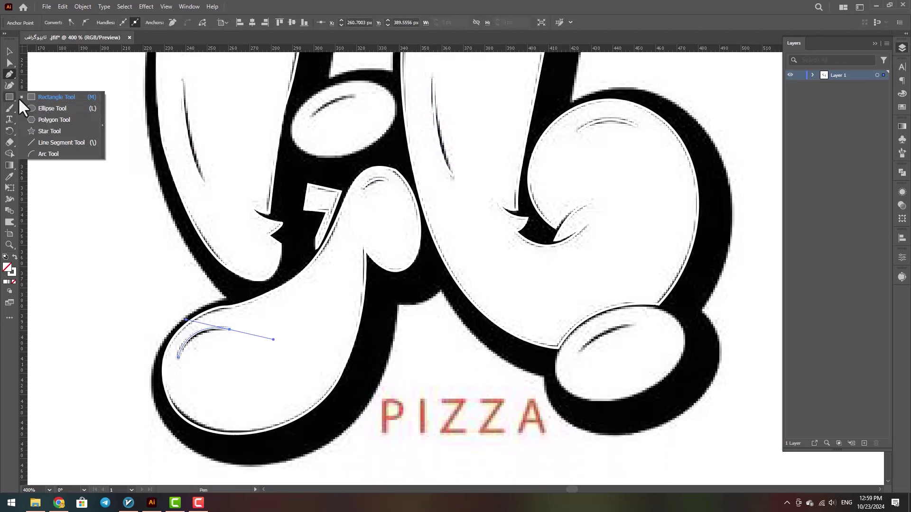
Draw an ellipse over the small lower bubble, then shrink and tilt it.
left_click(45, 122)
scroll(560, 337, "down", 1)
left_click_drag(563, 334, 732, 443)
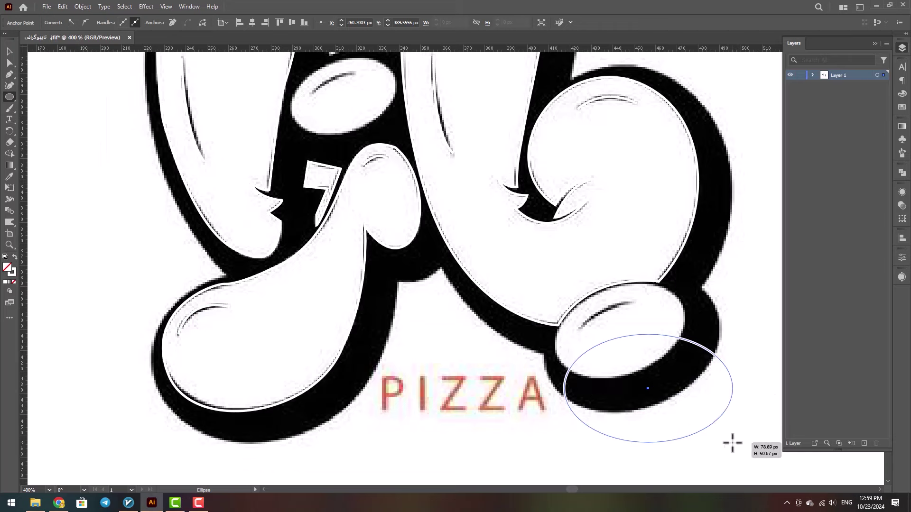
scroll(723, 381, "up", 1)
left_click_drag(686, 347, 595, 303)
key("v")
left_click_drag(650, 434, 615, 362)
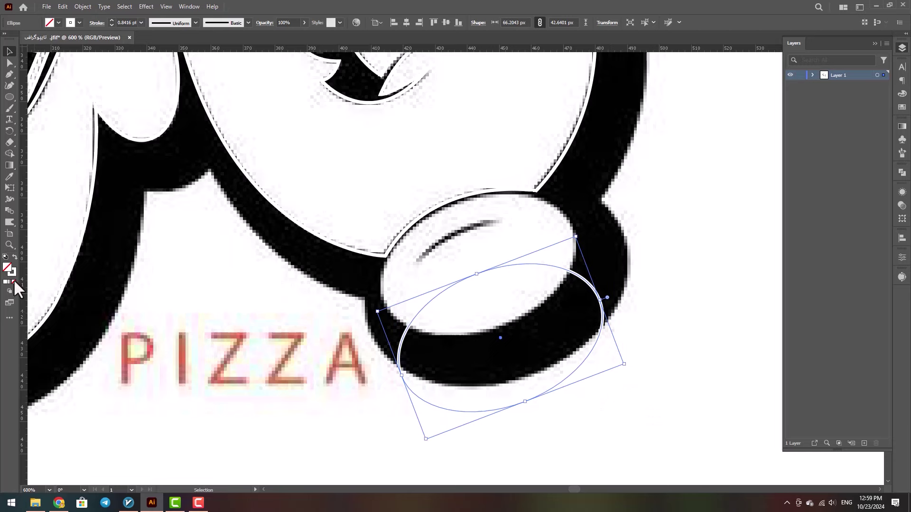
Set the ellipse's stroke colour to bright red e80f0f.
double_click(12, 274)
left_click_drag(696, 183, 659, 219)
left_click_drag(709, 139, 723, 128)
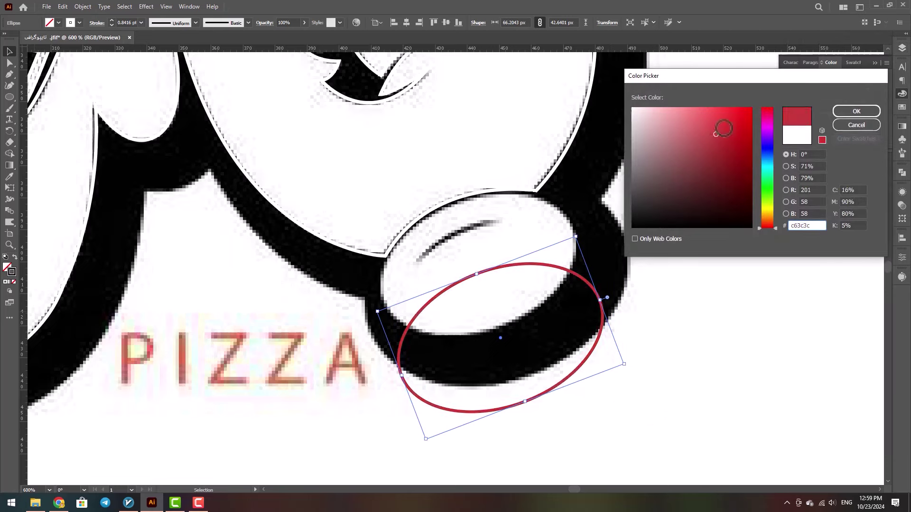
left_click(745, 118)
left_click(856, 112)
Move and resize the ellipse onto the bubble at about 62.8 × 40.4 px.
left_click_drag(579, 283, 556, 217)
scroll(546, 251, "up", 1)
left_click_drag(328, 326, 335, 322)
left_click_drag(498, 361, 492, 349)
left_click_drag(556, 192, 544, 182)
left_click_drag(587, 221, 584, 223)
left_click_drag(330, 317, 335, 318)
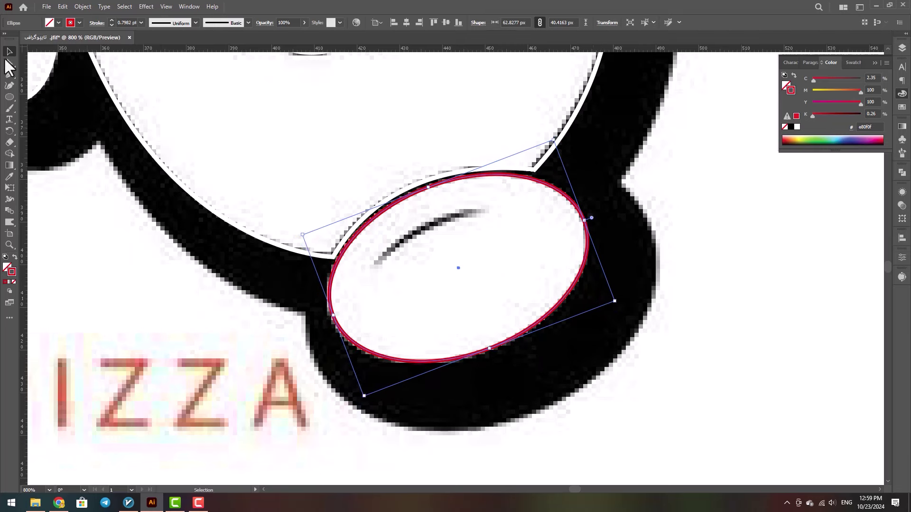
Draw a curved path along the highlight arc inside the small bubble.
left_click(10, 74)
left_click(377, 263)
left_click_drag(479, 212, 548, 210)
left_click(10, 52)
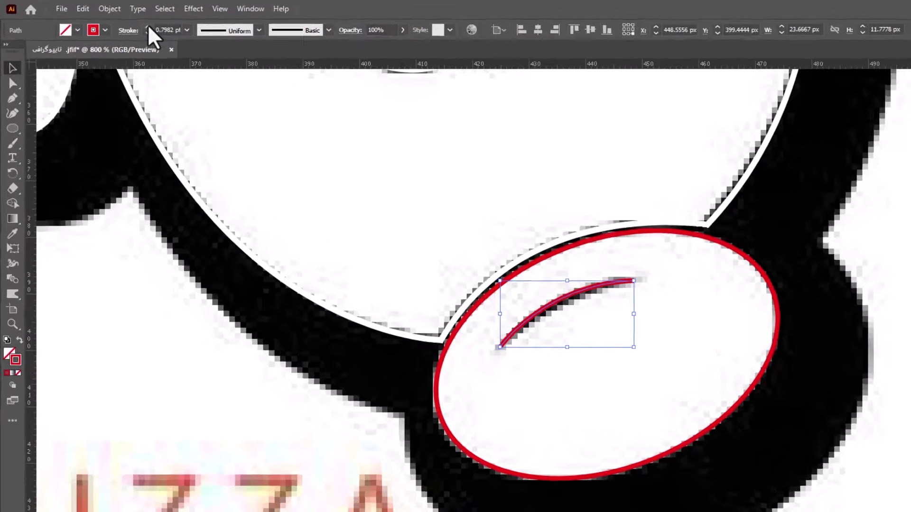
Give the highlight a 1.5 pt stroke with a tapered width profile.
left_click(111, 20)
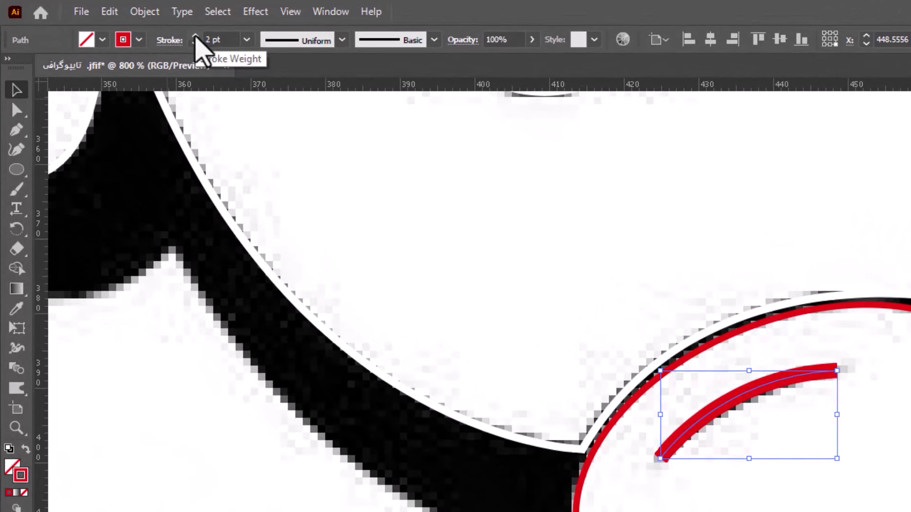
left_click(195, 44)
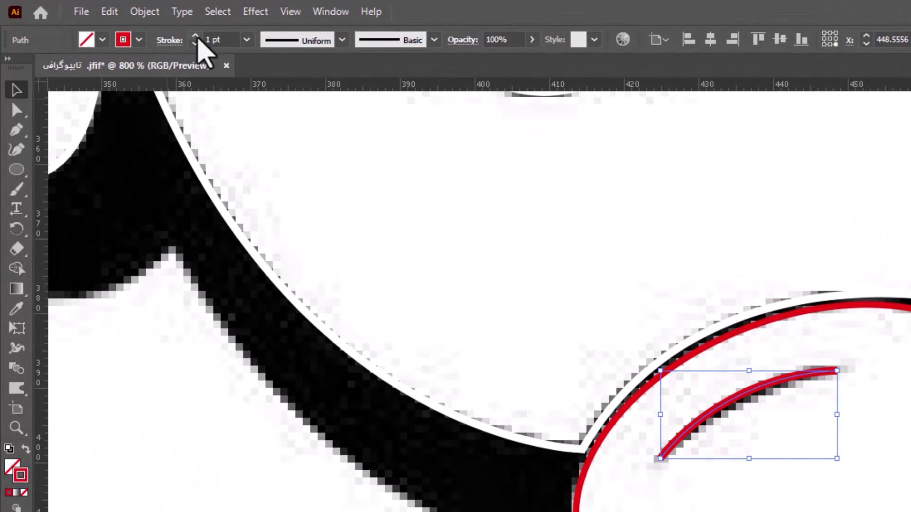
left_click(211, 40)
type("1.5")
key("Return")
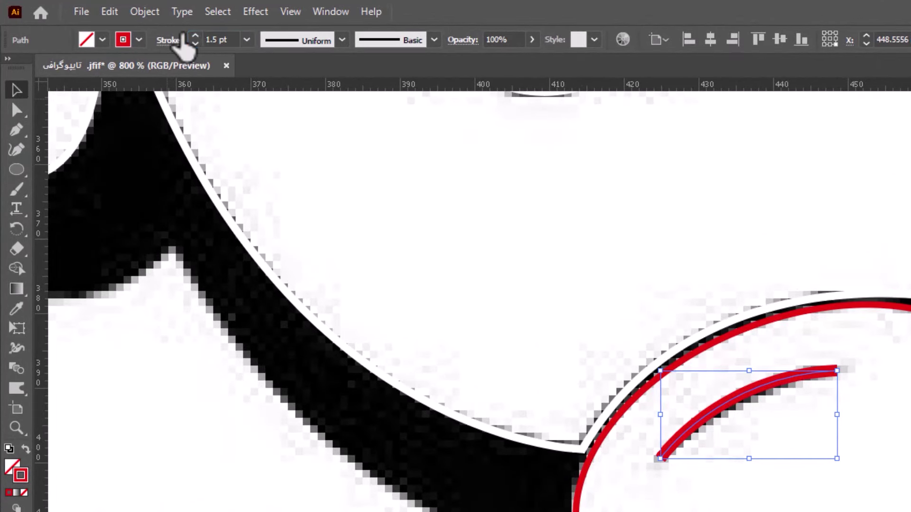
left_click(320, 41)
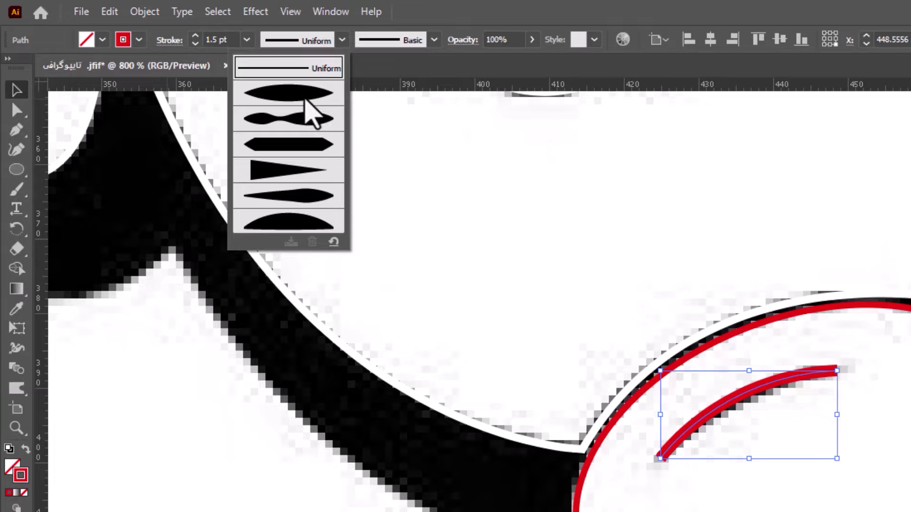
left_click(305, 100)
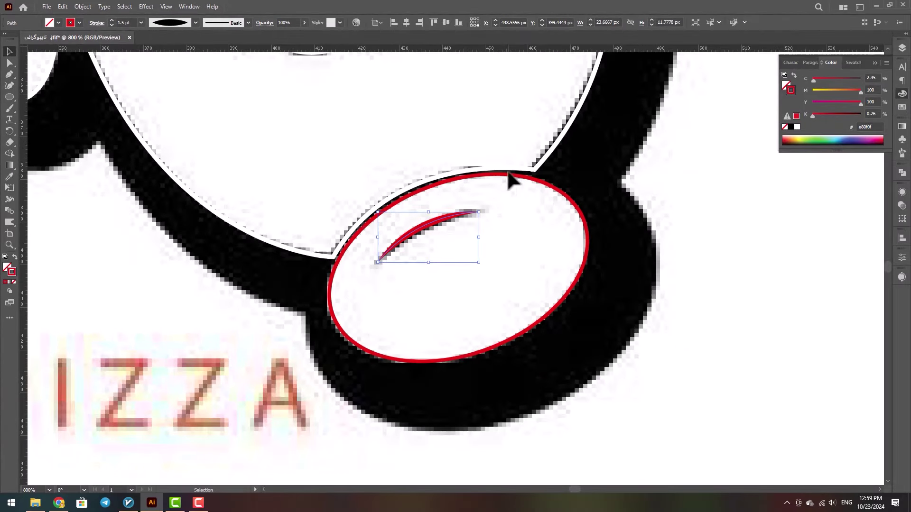
Shift the red ellipse and crescent down-right.
left_click_drag(492, 175, 558, 281)
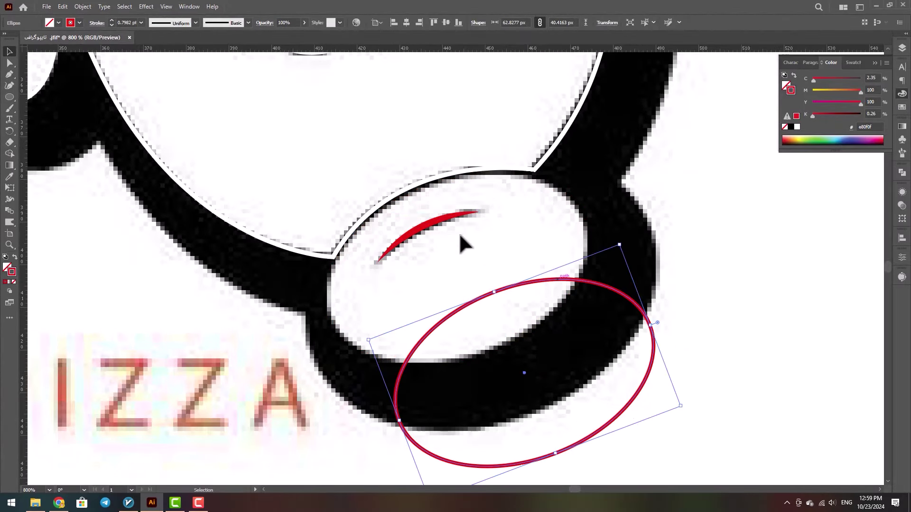
left_click_drag(456, 216, 513, 274)
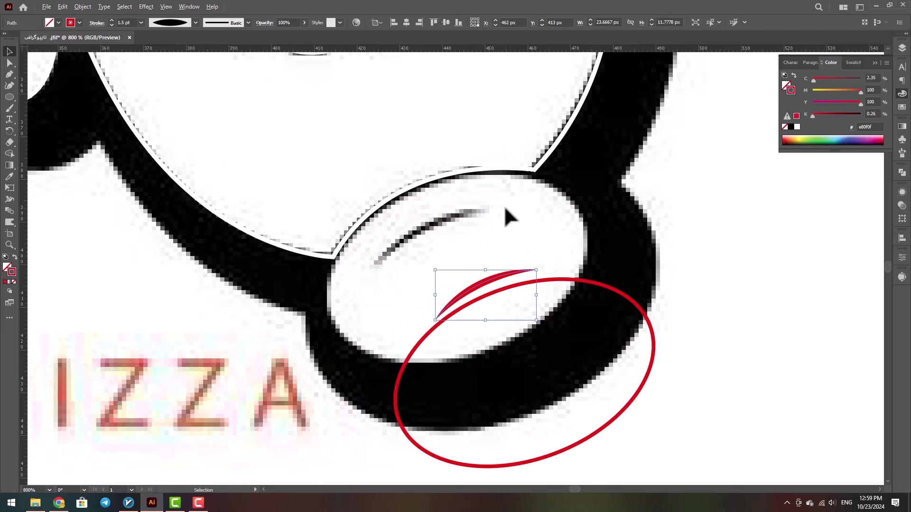
scroll(504, 208, "down", 2)
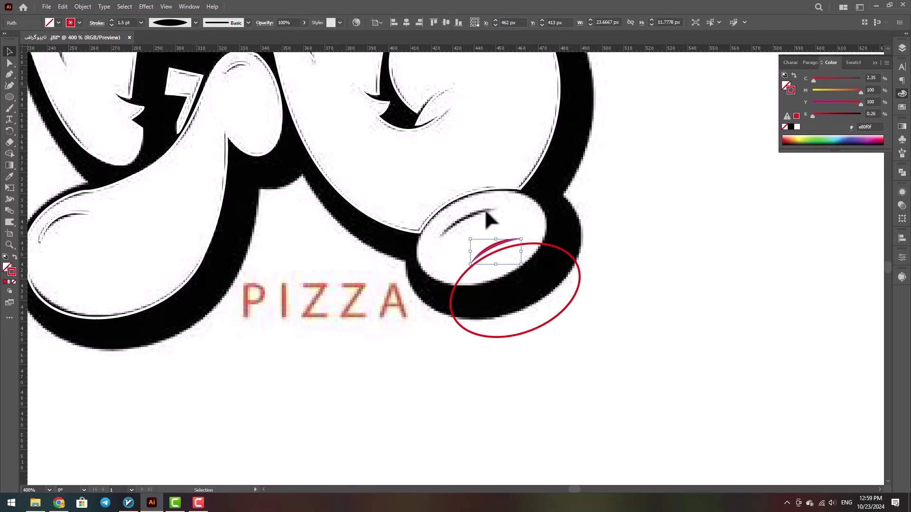
Undo the moves and convert the red crescent highlight stroke into a filled shape with Outline Stroke.
key("ctrl+z")
key("ctrl+z")
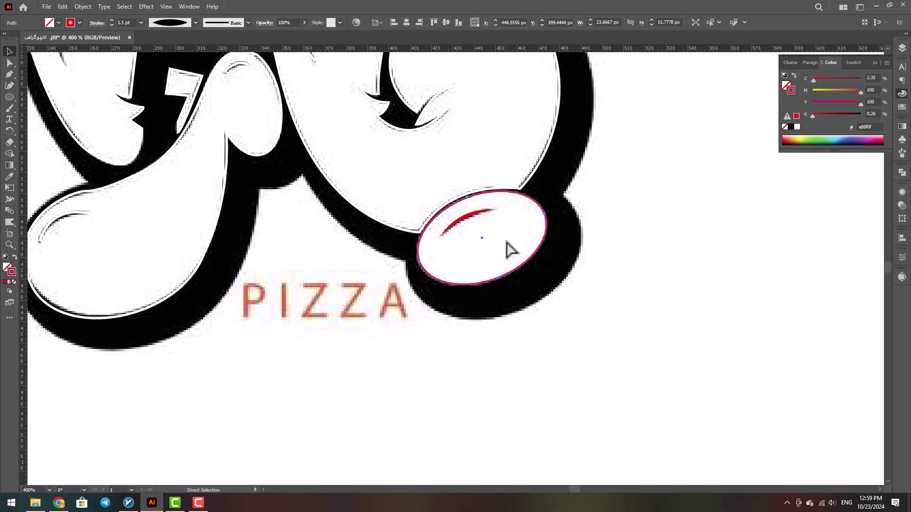
key("v")
scroll(506, 246, "up", 1)
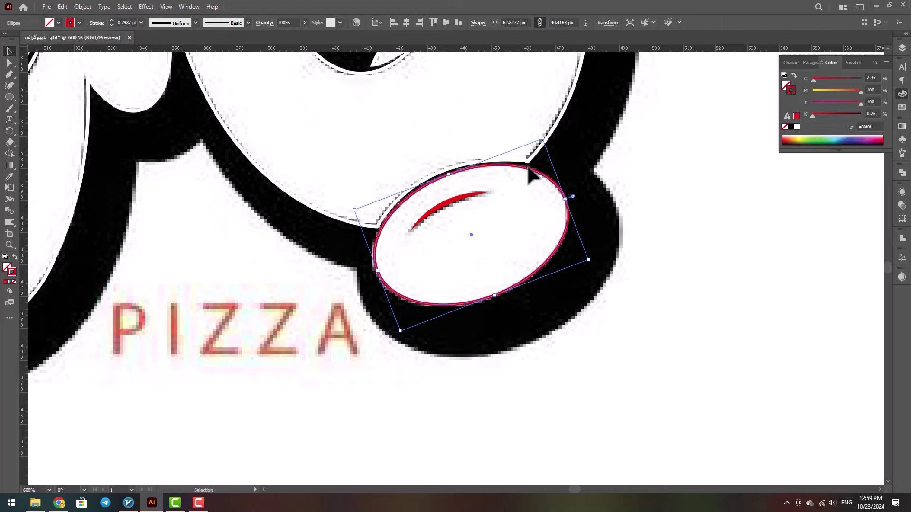
scroll(458, 200, "up", 1)
left_click(464, 204)
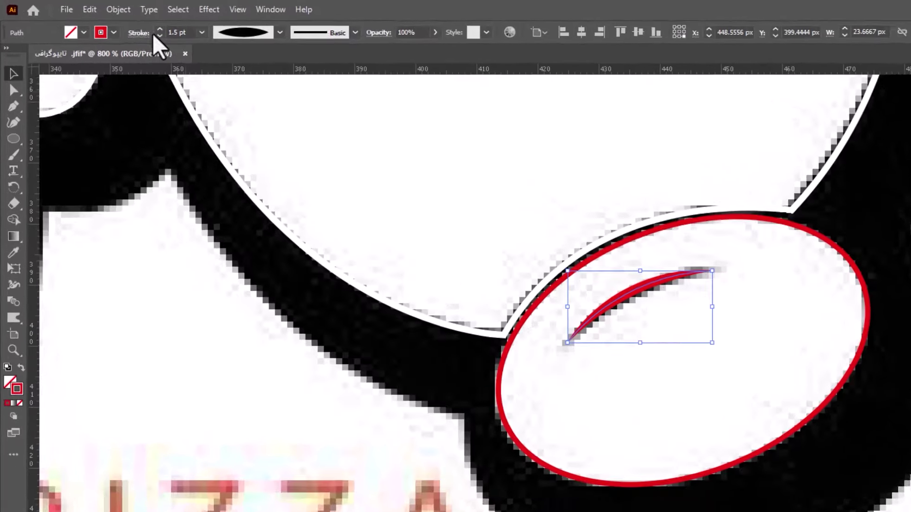
left_click(83, 6)
mouse_move(157, 398)
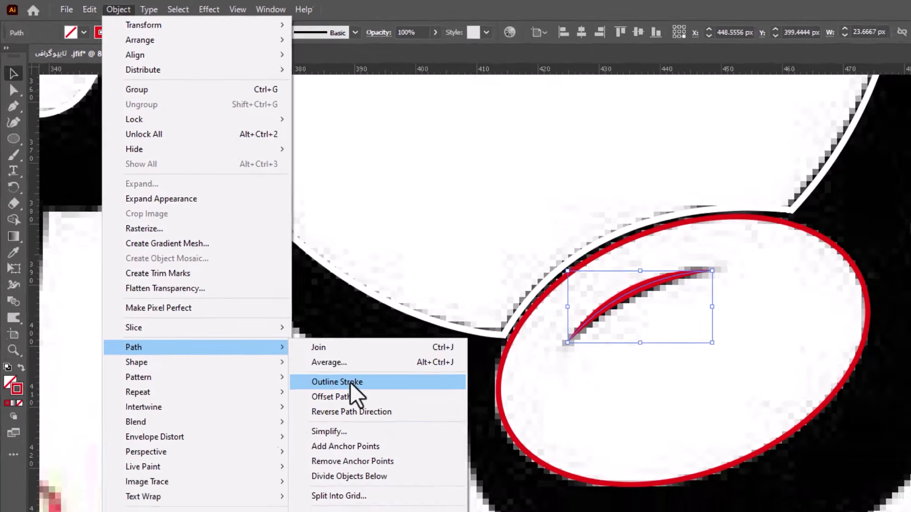
left_click(349, 383)
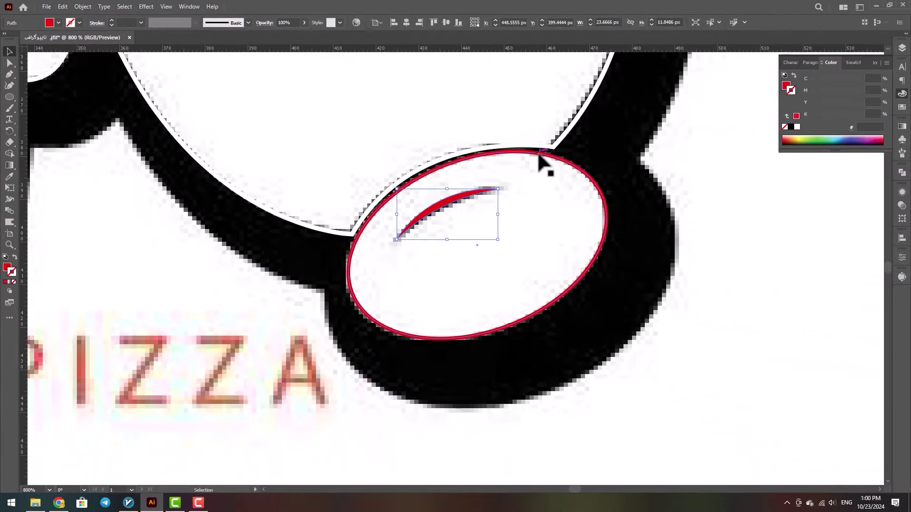
Give the ellipse a white fill with no outline using the eyedropper.
left_click(539, 155)
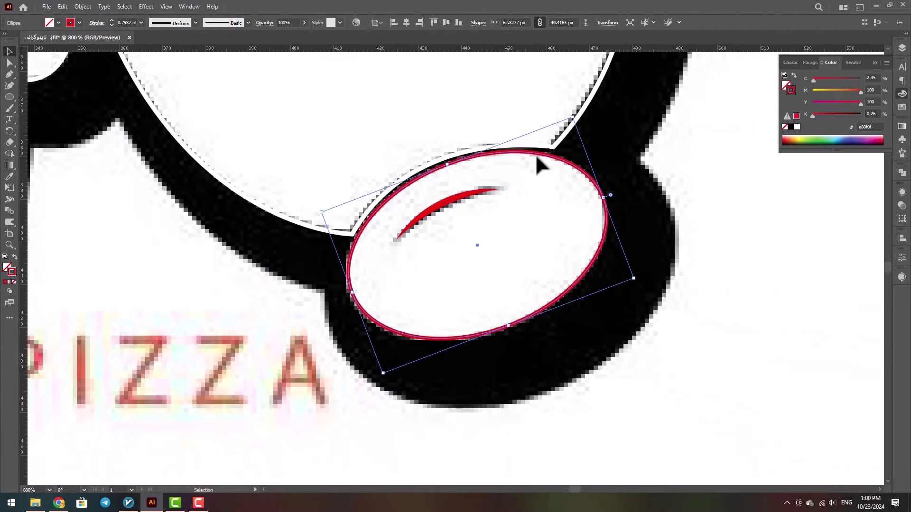
key("i")
left_click(531, 97)
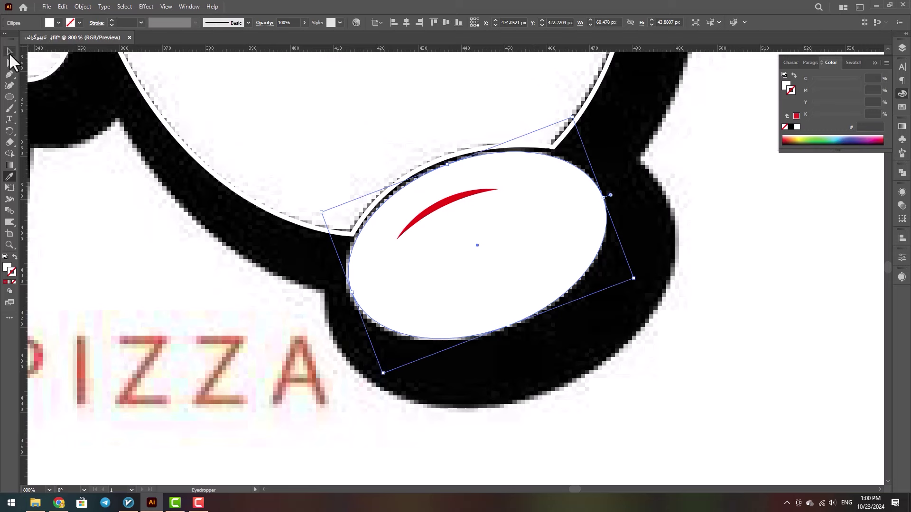
Select the white ellipse together with the red crescent.
left_click(9, 54)
left_click(450, 203, "shift")
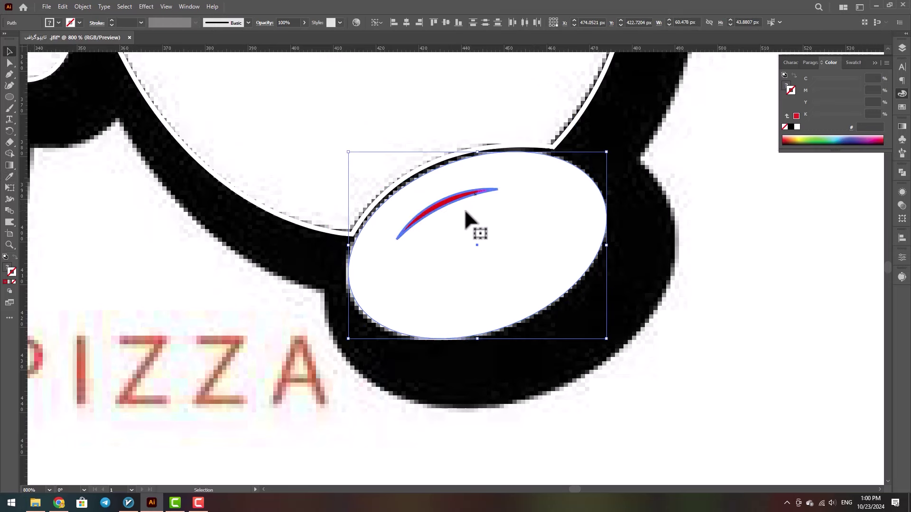
left_click(656, 217)
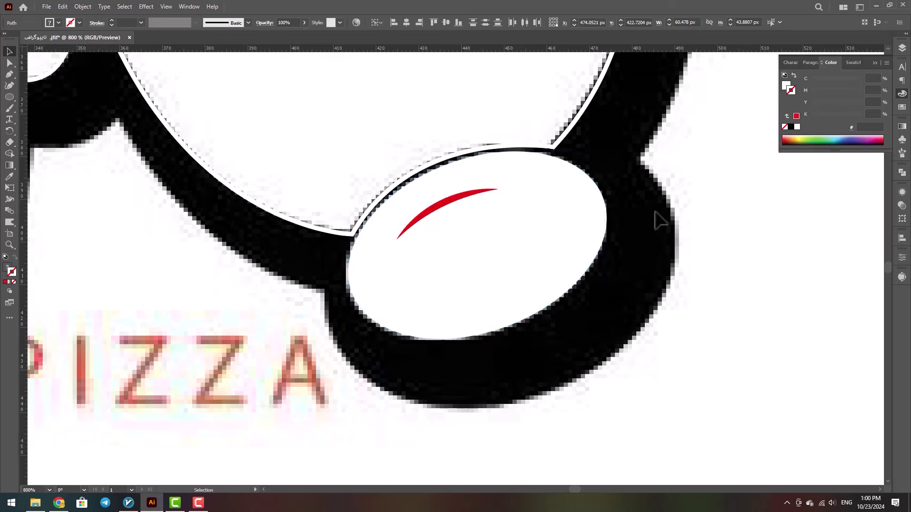
left_click(585, 220)
left_click(471, 195, "shift")
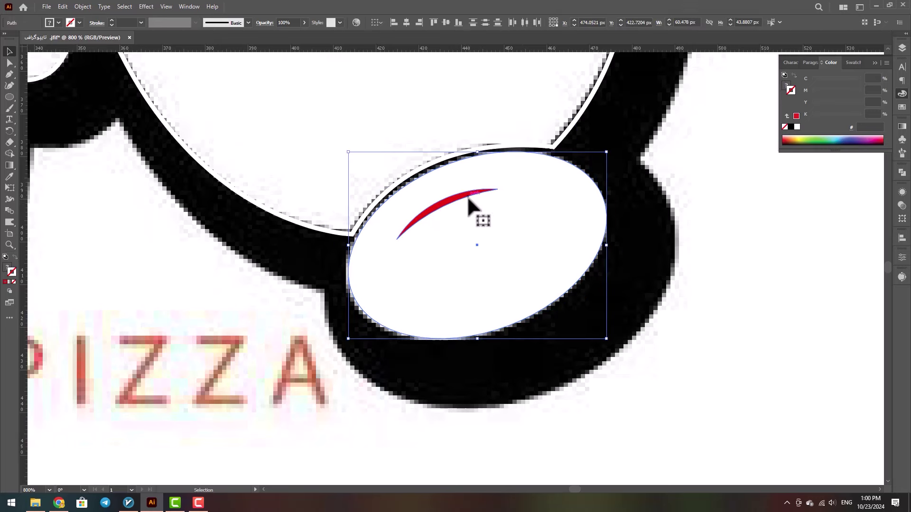
Subtract the crescent from the ellipse with Shape Builder and move the holed oval down-right.
left_click(9, 154)
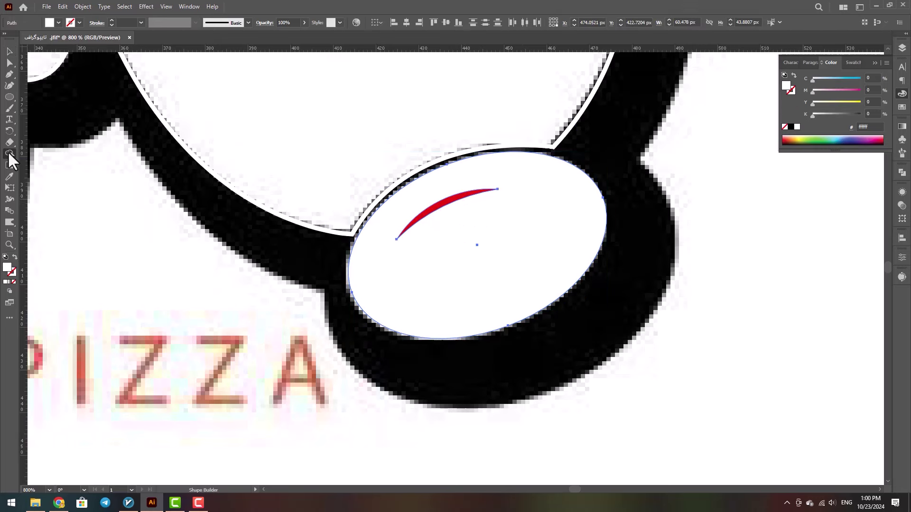
left_click(452, 201, "alt")
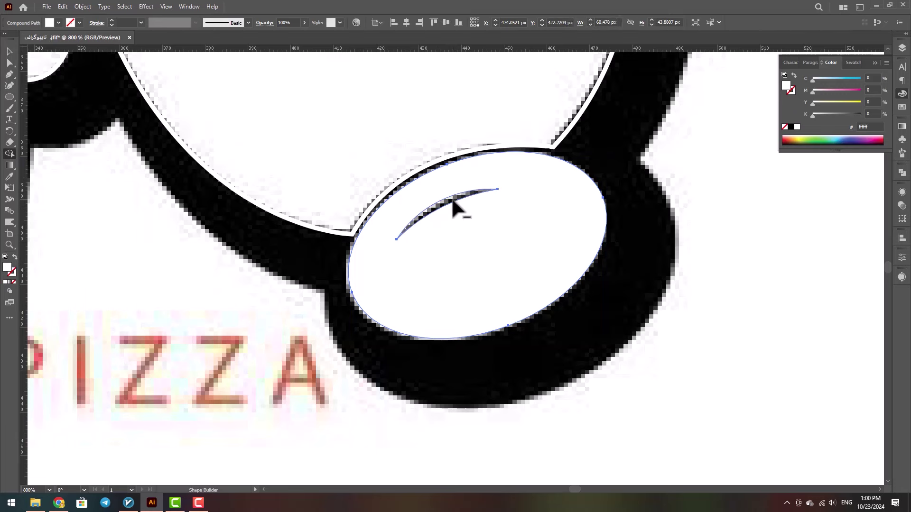
left_click(11, 51)
left_click_drag(483, 243, 613, 344)
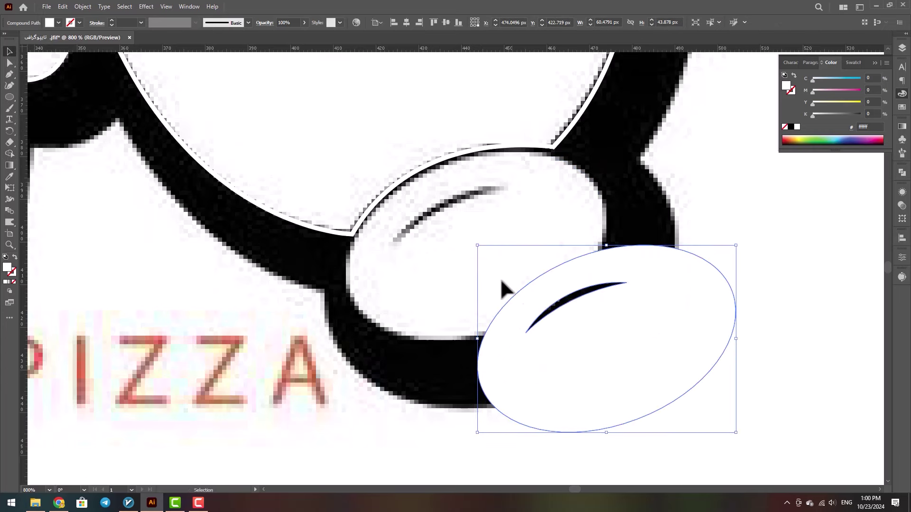
Shrink the holed white oval to about 46.9 × 34 px and place it over the middle bubble's traced ellipse.
key("ctrl+z")
key("ctrl+minus")
key("ctrl+minus")
key("ctrl+minus")
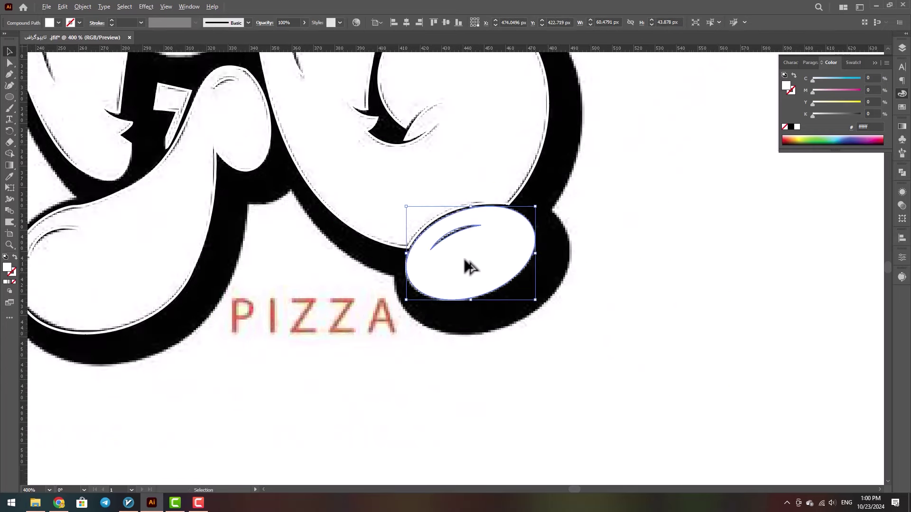
left_click_drag(259, 125, 368, 246)
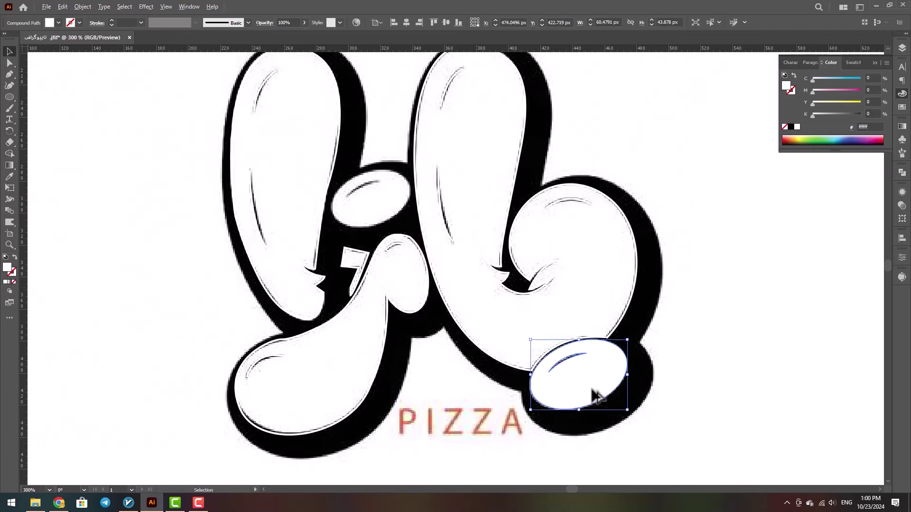
left_click_drag(590, 394, 373, 209)
key("ctrl+plus")
key("ctrl+plus")
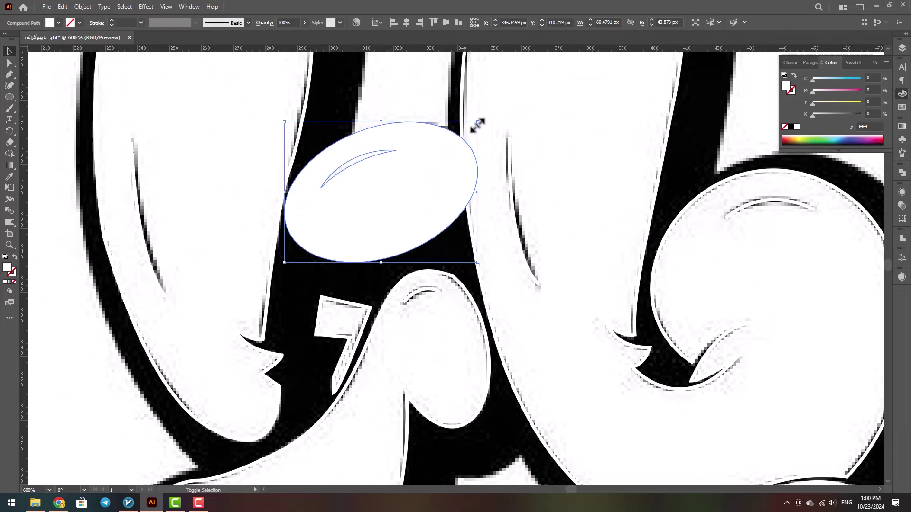
left_click_drag(478, 125, 464, 138)
mouse_move(418, 182)
left_mouse_down()
mouse_move(399, 202)
mouse_move(412, 192)
left_mouse_up()
Zoom out and select the right letter's thin highlight curve and outer outline.
key("ctrl+minus")
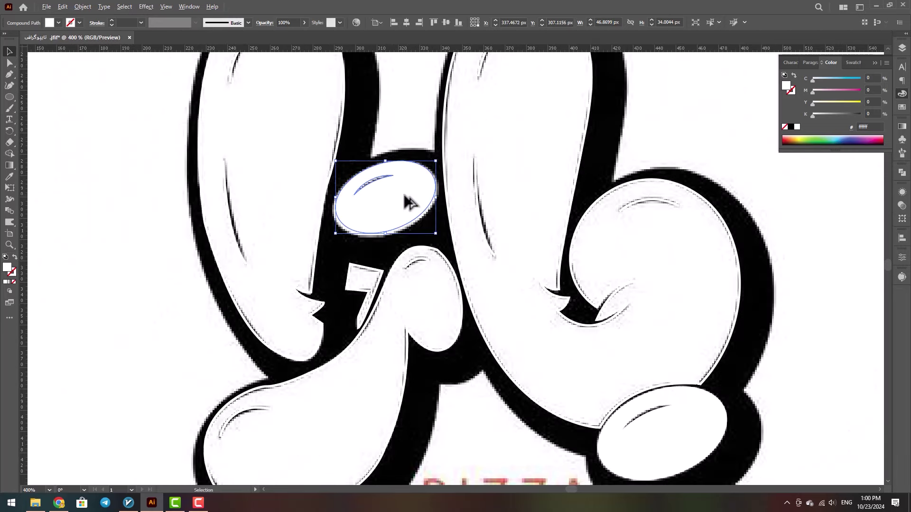
key("ctrl+minus")
key("ctrl+minus")
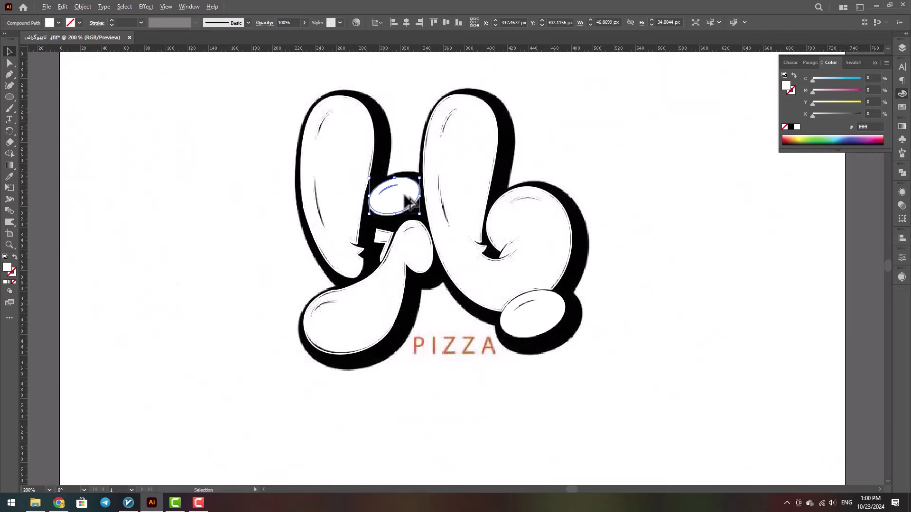
left_click(448, 117)
left_click(504, 260)
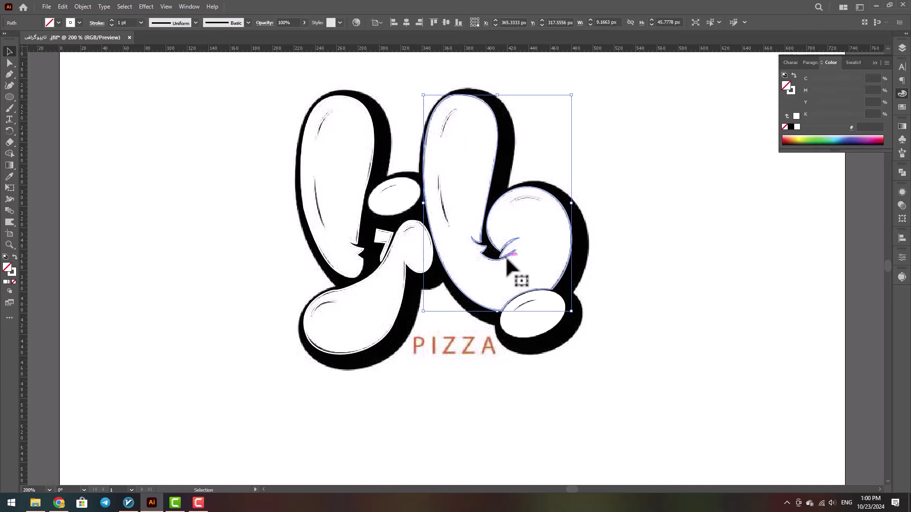
key("ctrl+minus")
key("ctrl+minus")
left_click_drag(525, 260, 412, 263)
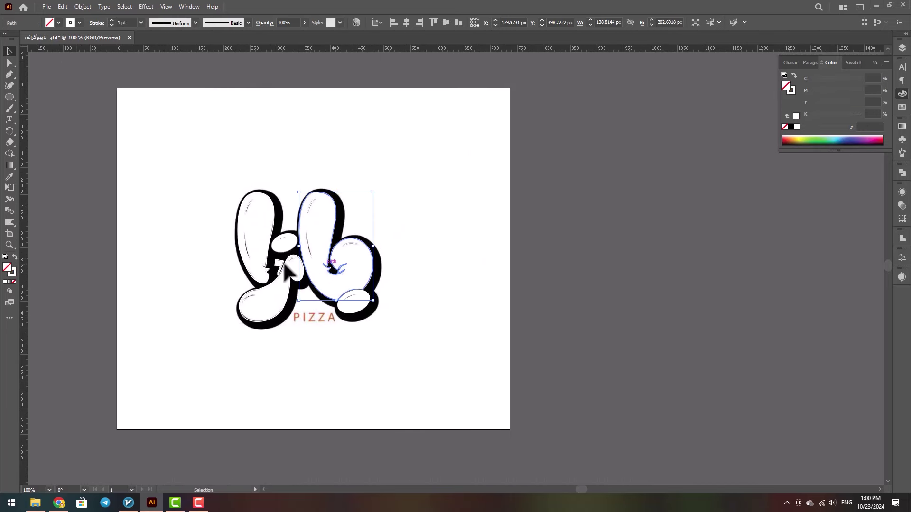
Add a second artboard beside the first and zoom out to show both.
left_click(10, 234)
left_click(130, 23)
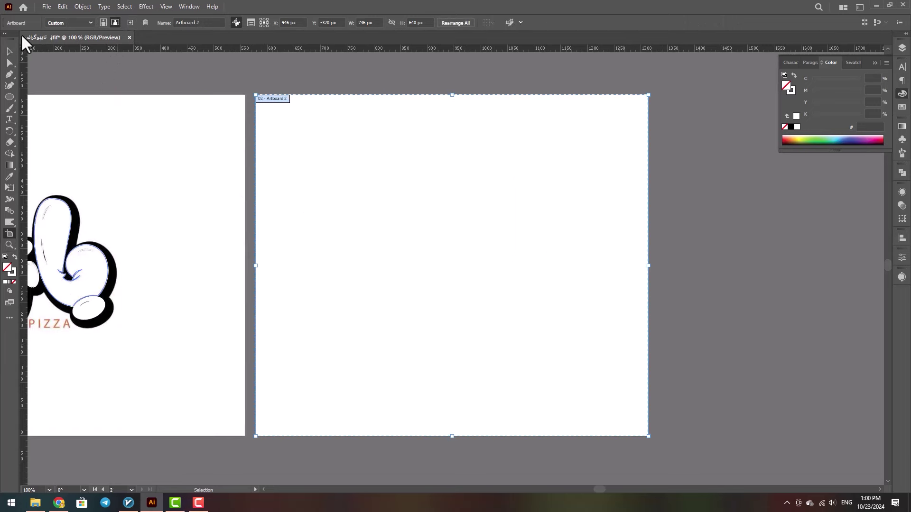
left_click(4, 52)
scroll(311, 248, "down", 1)
left_click_drag(334, 257, 477, 227)
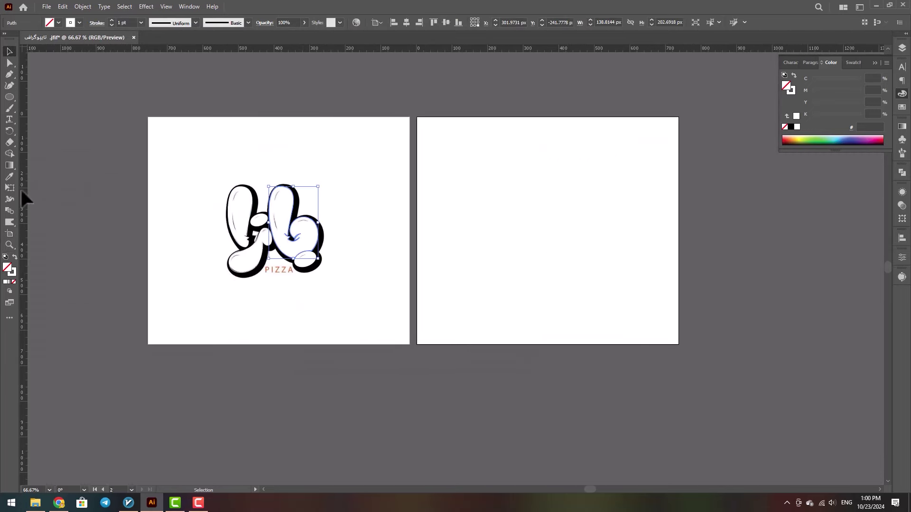
Draw an ff7900 orange rectangle covering Artboard 2 and move the traced logo paths onto it.
left_click(14, 98)
left_click_drag(13, 98, 38, 100)
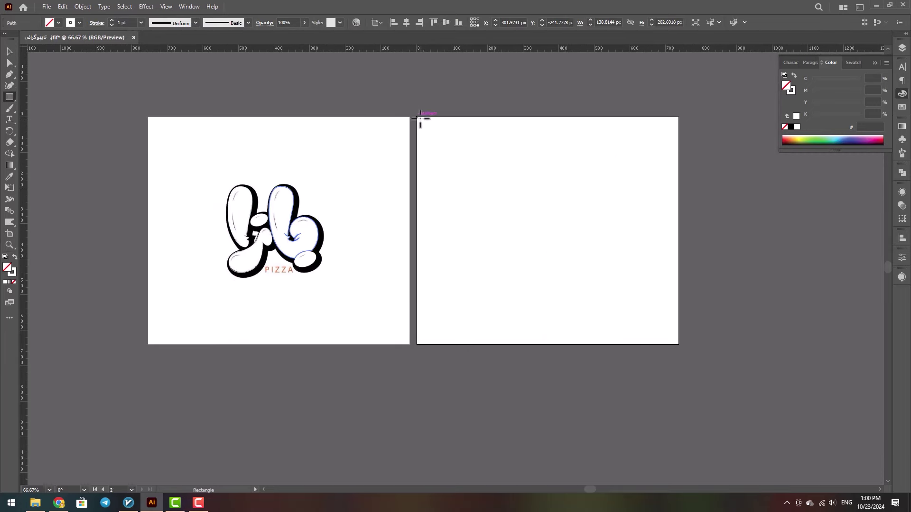
left_click_drag(418, 118, 670, 343)
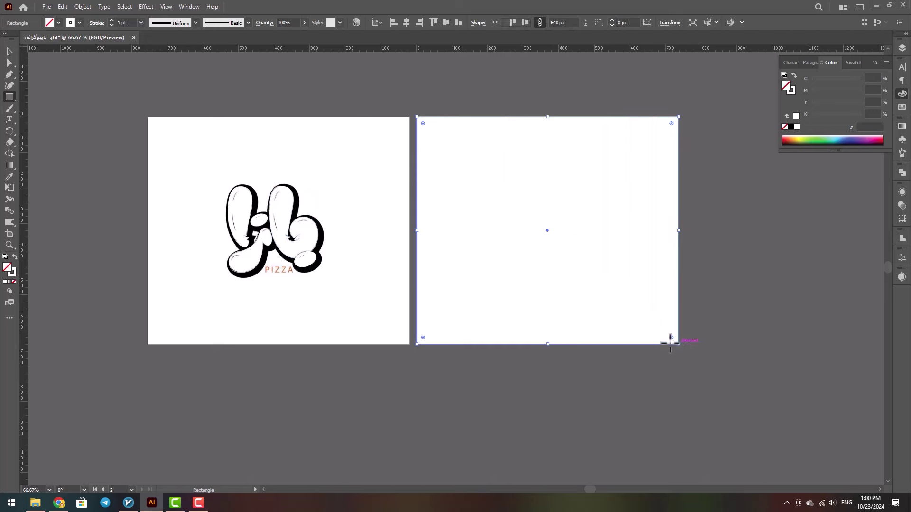
left_click(14, 257)
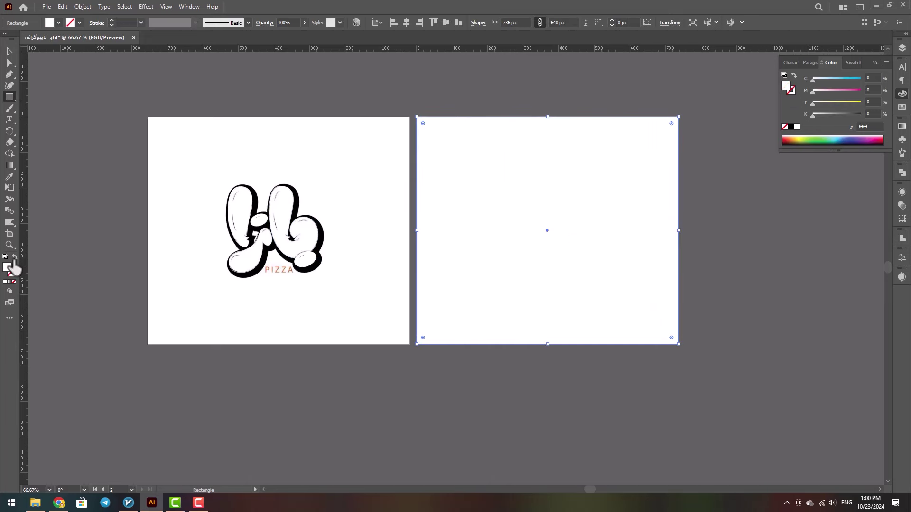
double_click(10, 268)
left_click_drag(769, 219, 770, 215)
left_click(752, 108)
left_click(771, 218)
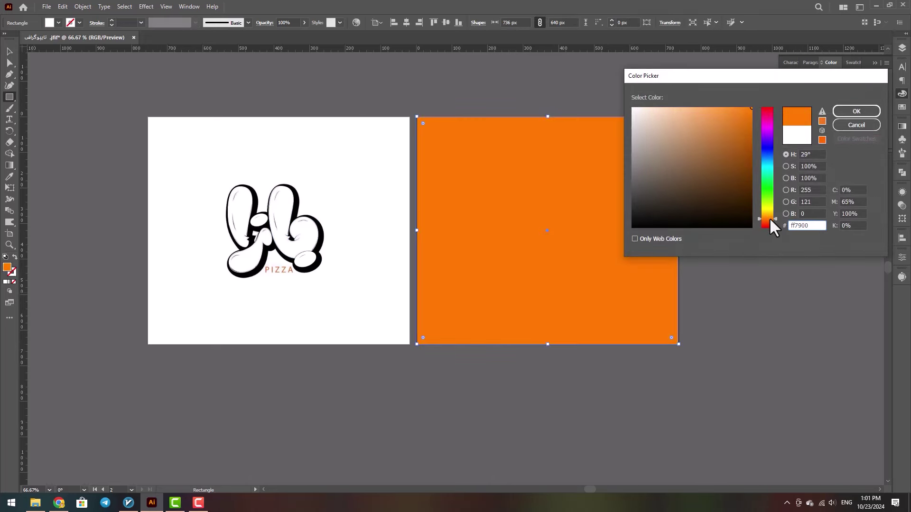
left_click(786, 178)
left_click_drag(194, 153, 357, 308)
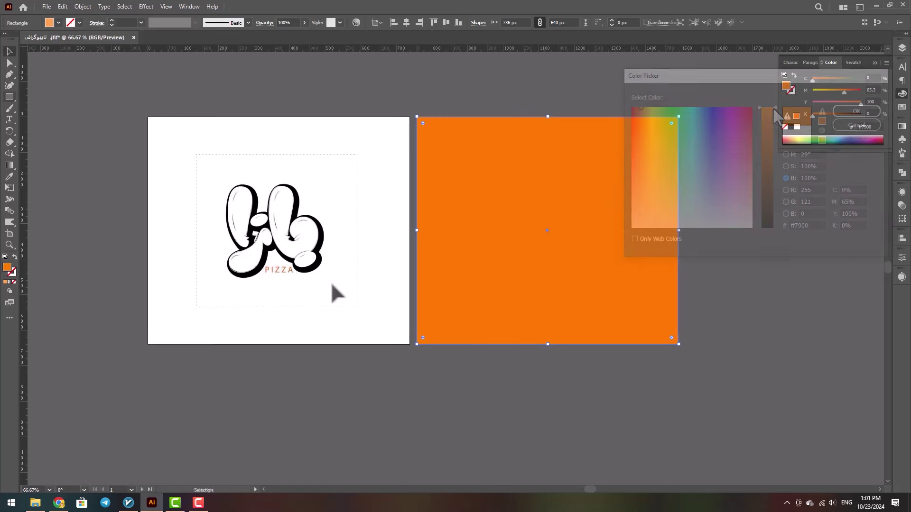
left_click_drag(316, 261, 577, 244)
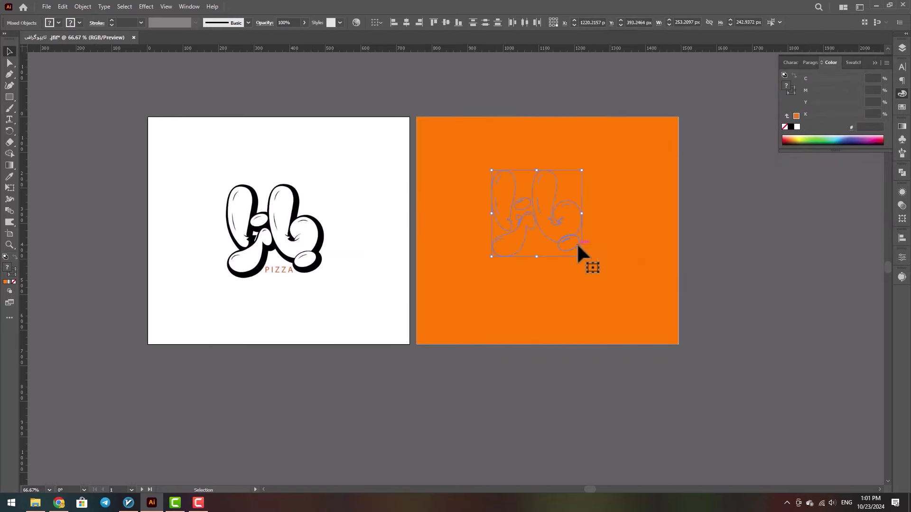
Bring the logo to the front, above the orange background rectangle.
right_click(577, 244)
mouse_move(624, 407)
left_click(686, 397)
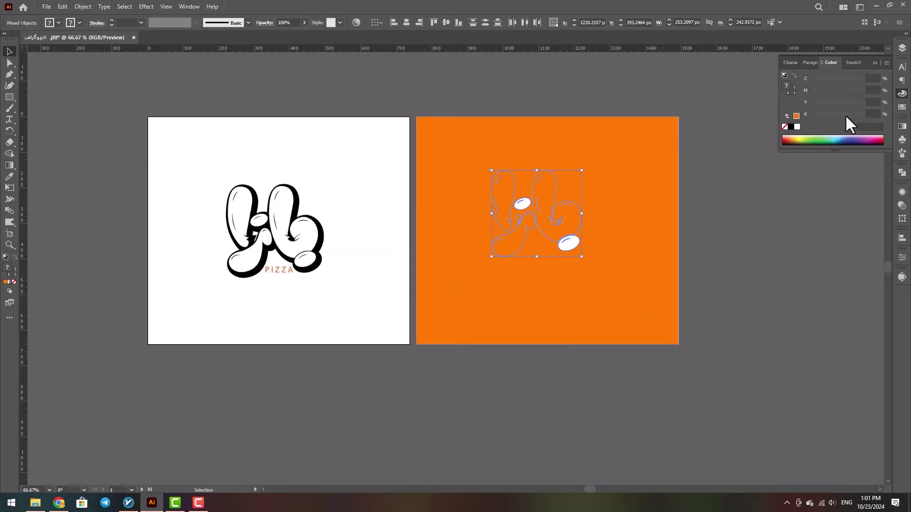
Select all six thin highlight curves across the letters and bubbles.
left_click(905, 47)
left_click_drag(571, 241, 574, 241)
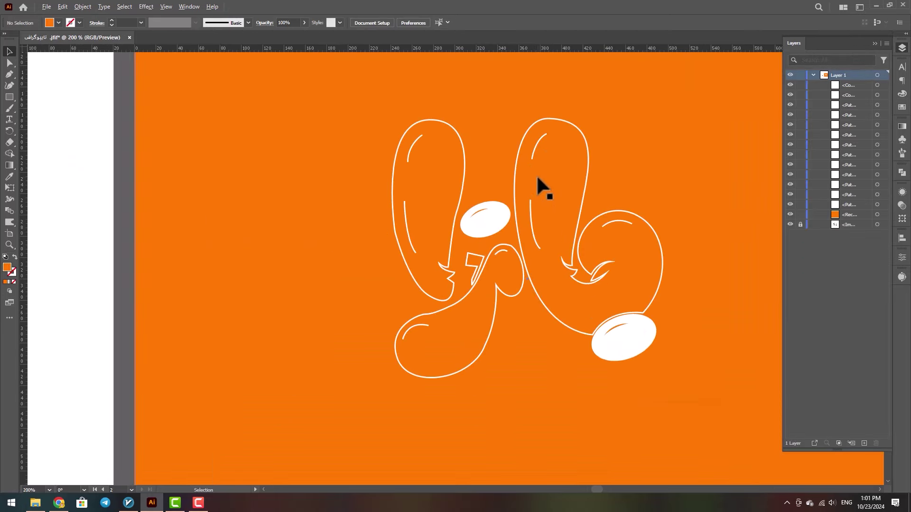
left_click(535, 150)
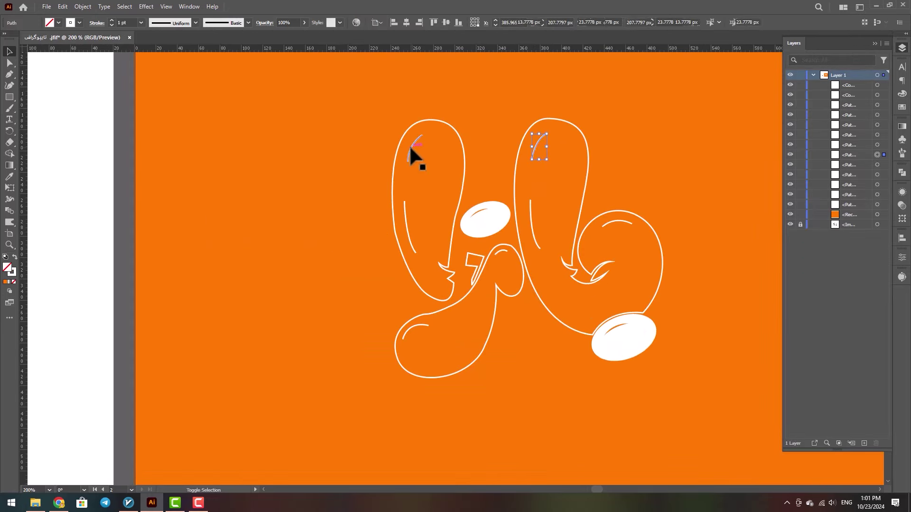
left_click(413, 145, "shift")
left_click(535, 241, "shift")
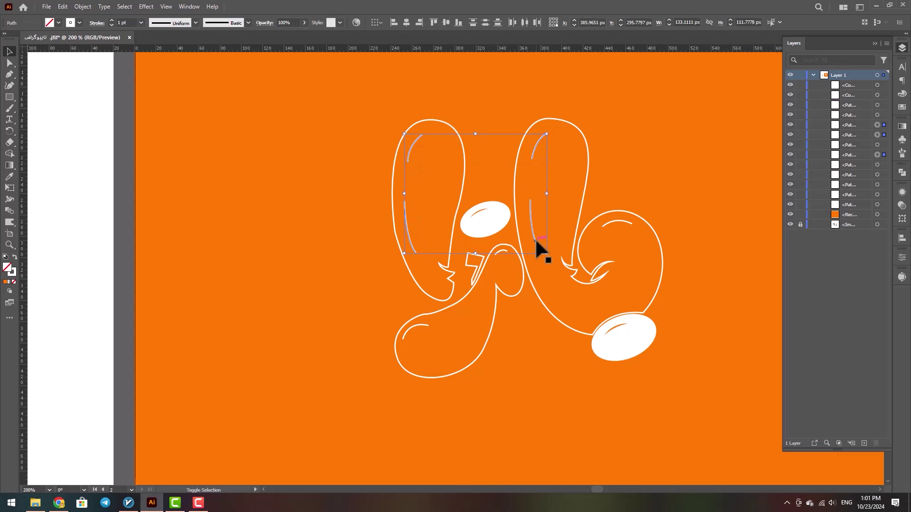
left_click(624, 222, "shift")
left_click(420, 324, "shift")
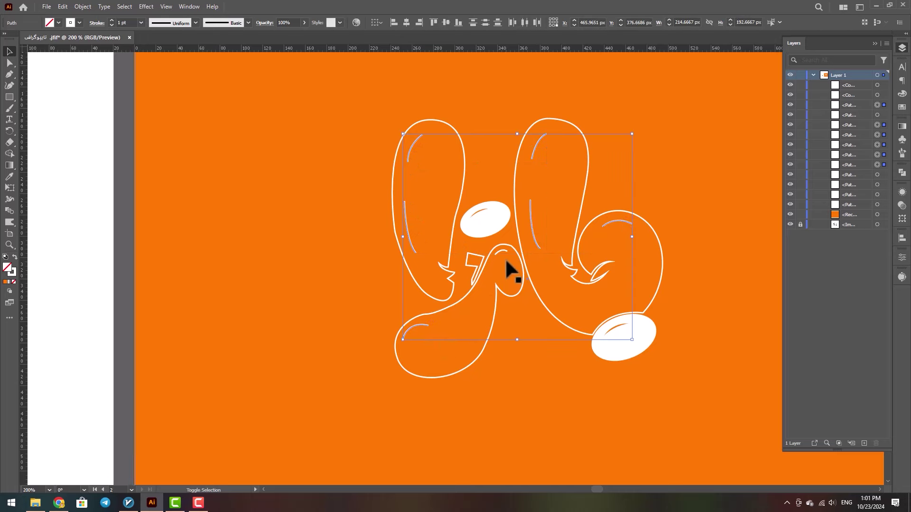
left_click(501, 250, "shift")
Group the highlight curves and give them a 1.5 pt stroke with the elliptical width profile.
key("ctrl+g")
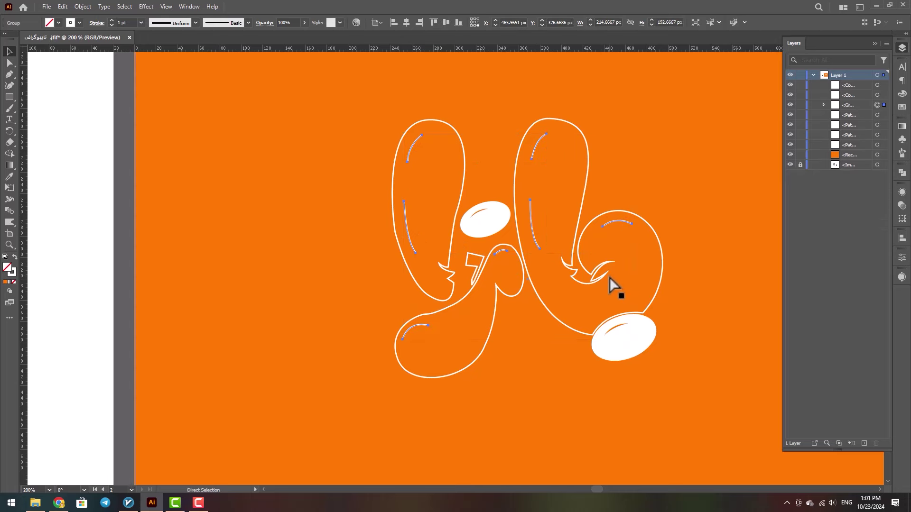
scroll(504, 194, "up", 1)
left_click(128, 23)
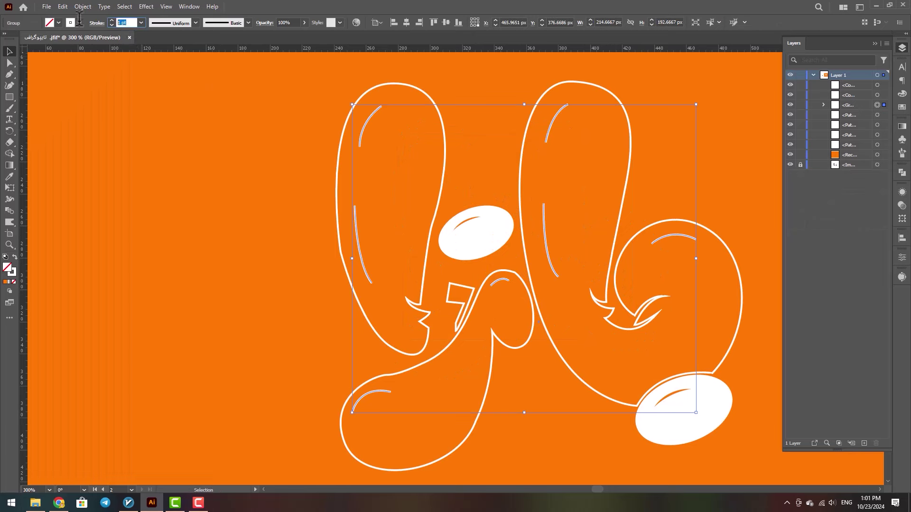
type("1.5")
key("Return")
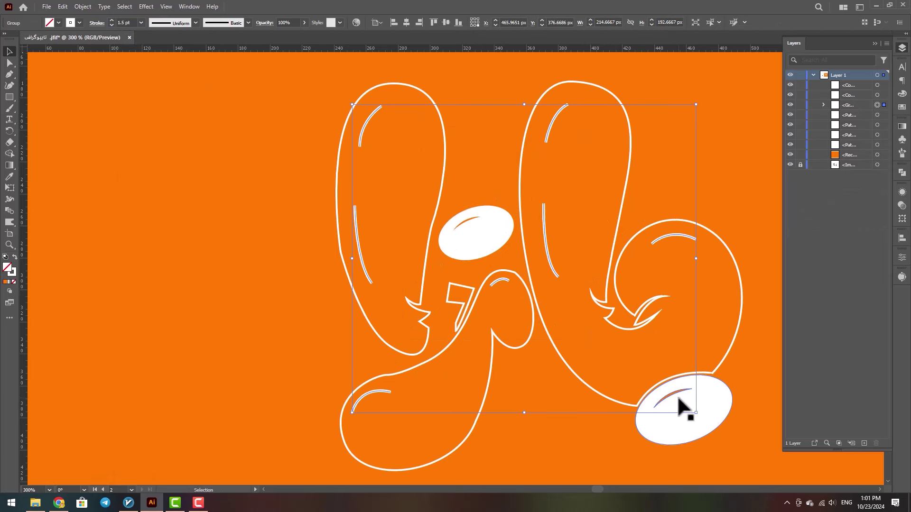
left_click(195, 22)
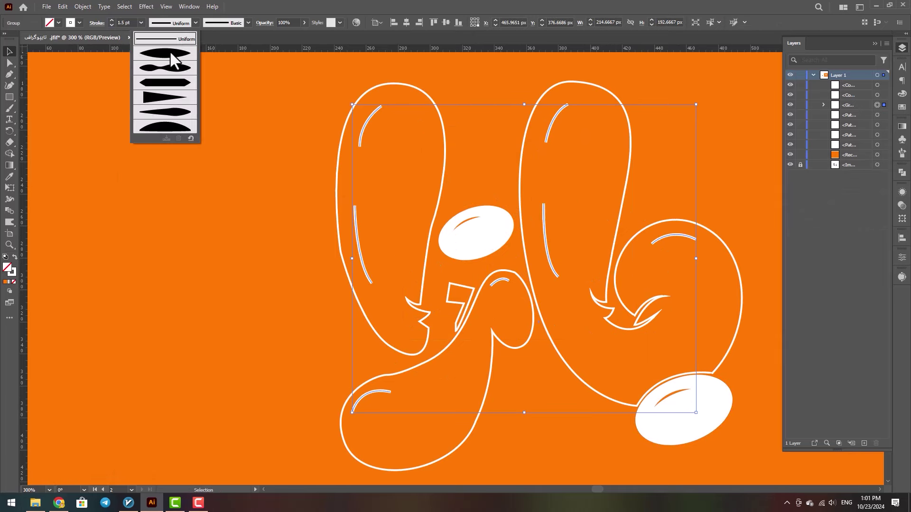
left_click(169, 51)
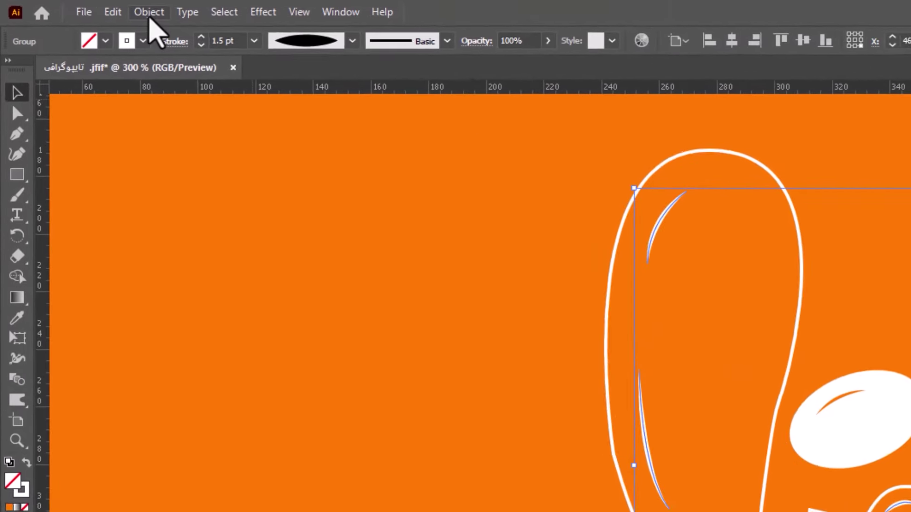
Convert the tapered highlight strokes into filled shapes with Object > Path > Outline Stroke.
left_click(82, 7)
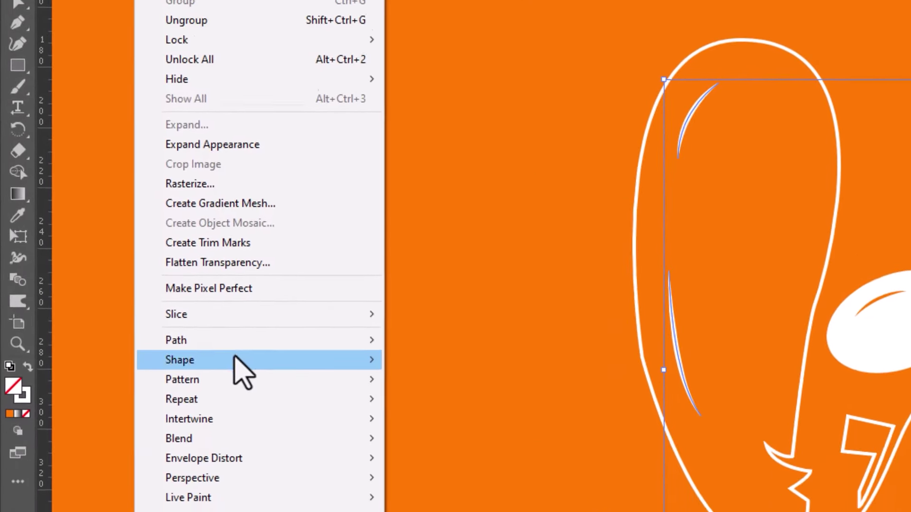
mouse_move(226, 445)
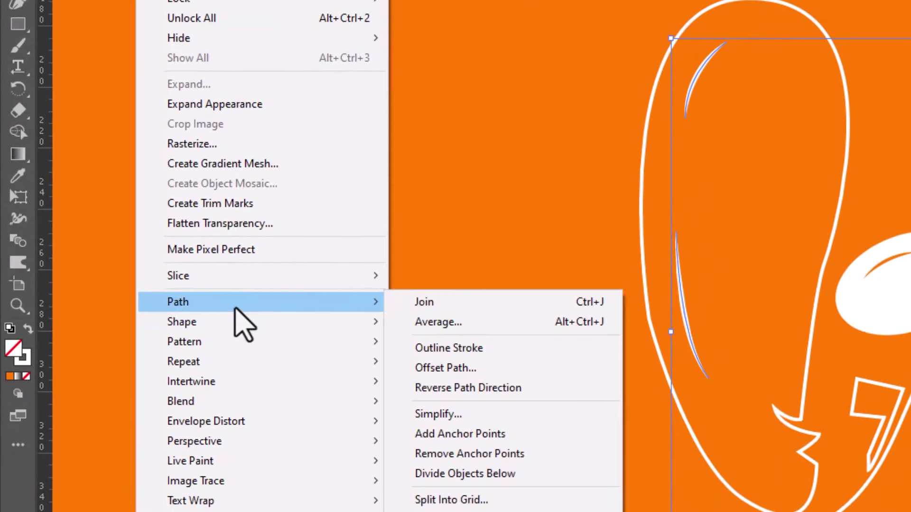
left_click(496, 349)
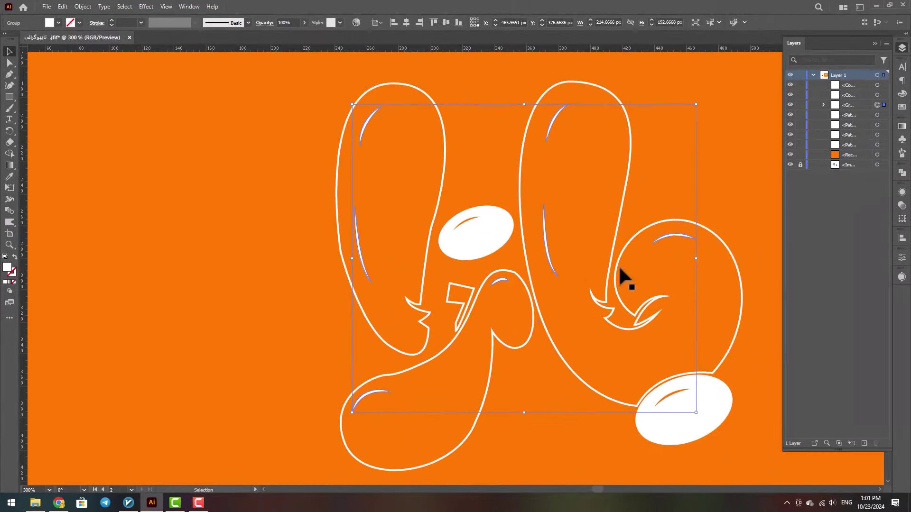
left_click(725, 244)
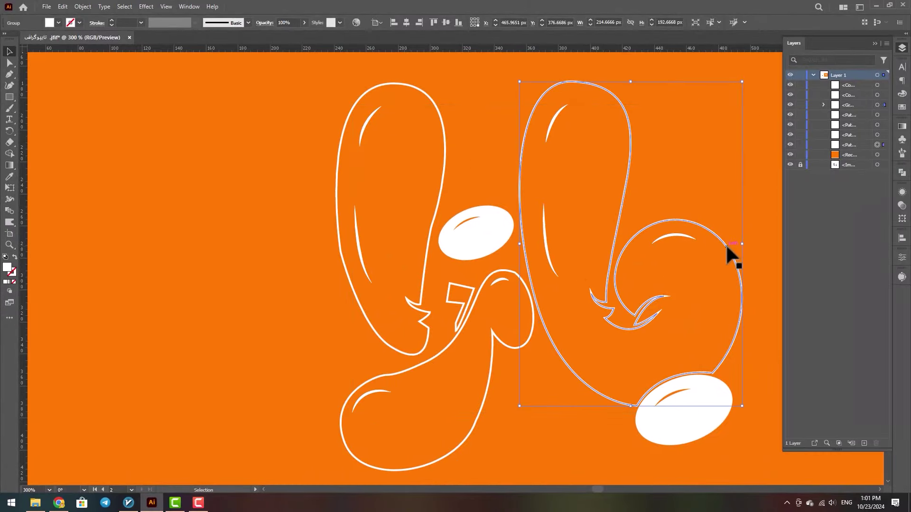
Swap both letter outlines from white stroke to white fill and add the highlight group to the selection.
left_click(511, 269, "shift")
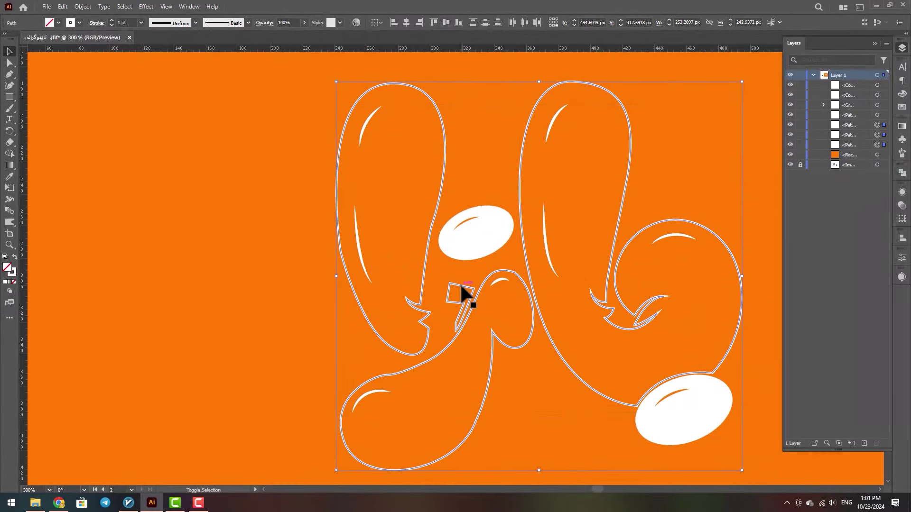
key("shift+x")
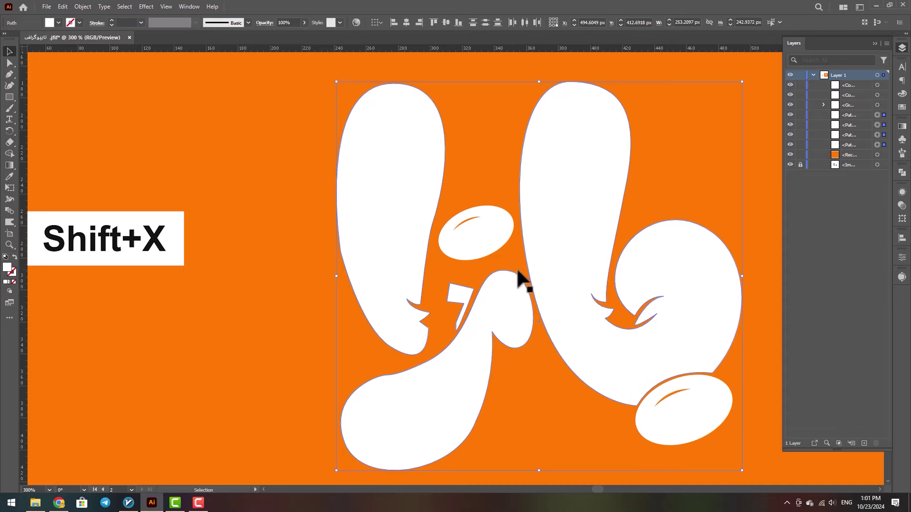
left_click(883, 105, "shift")
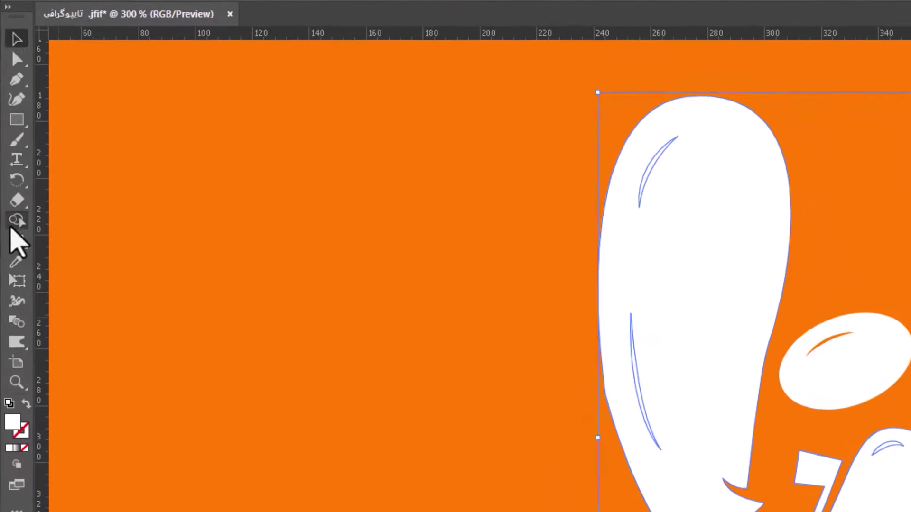
Cut the upper and lower highlight crescents out of the letters with Shape Builder.
left_click(9, 153)
scroll(645, 176, "up", 2)
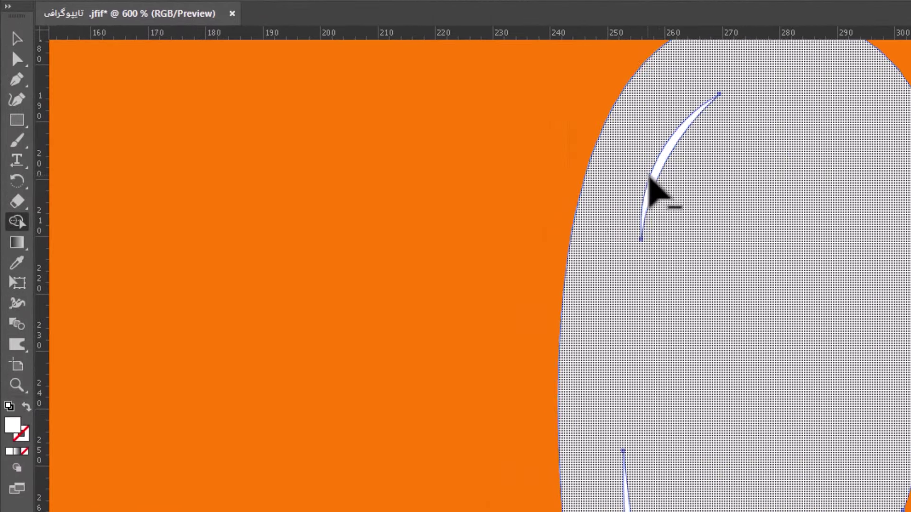
left_click(660, 169, "alt")
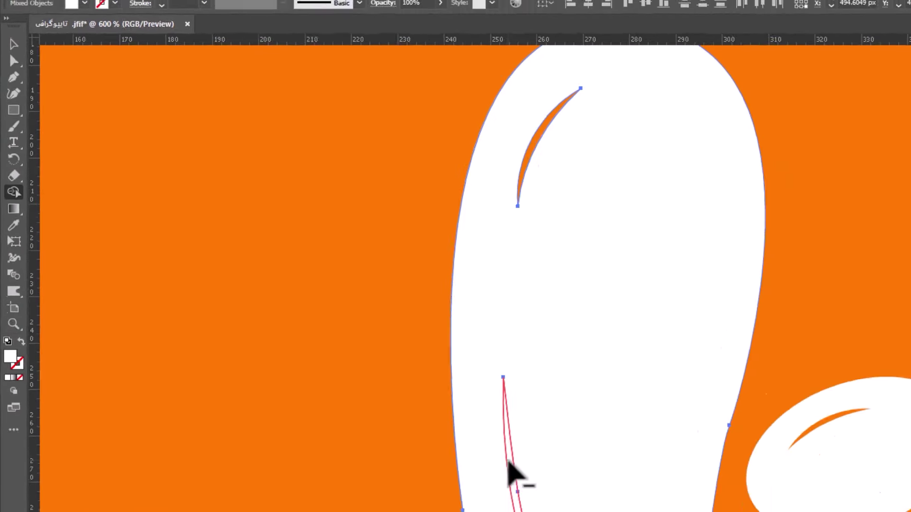
left_click(510, 470, "alt")
left_click(751, 114, "alt")
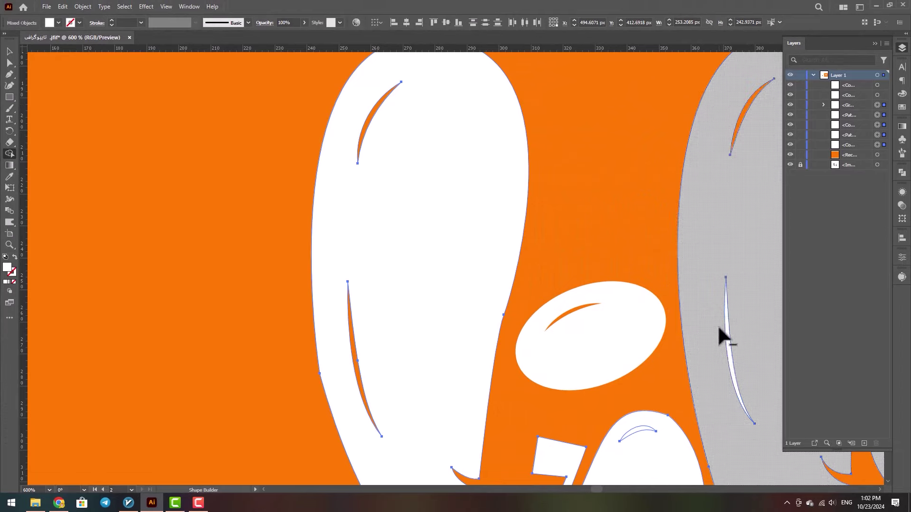
left_click(728, 332, "alt")
Cut out the middle letter's, lower-left shape's and right letter bowl's crescents.
scroll(665, 328, "down", 2)
left_click_drag(655, 368, 448, 171)
scroll(444, 191, "up", 1)
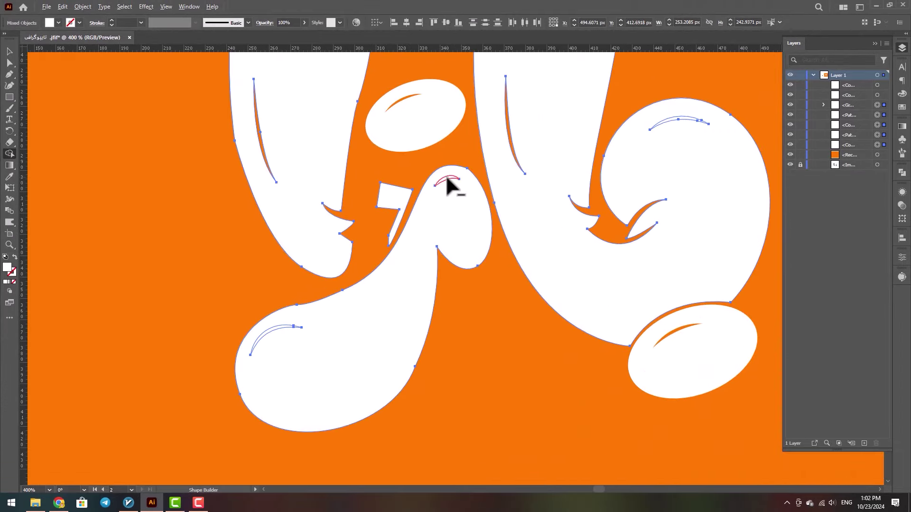
scroll(450, 185, "up", 3)
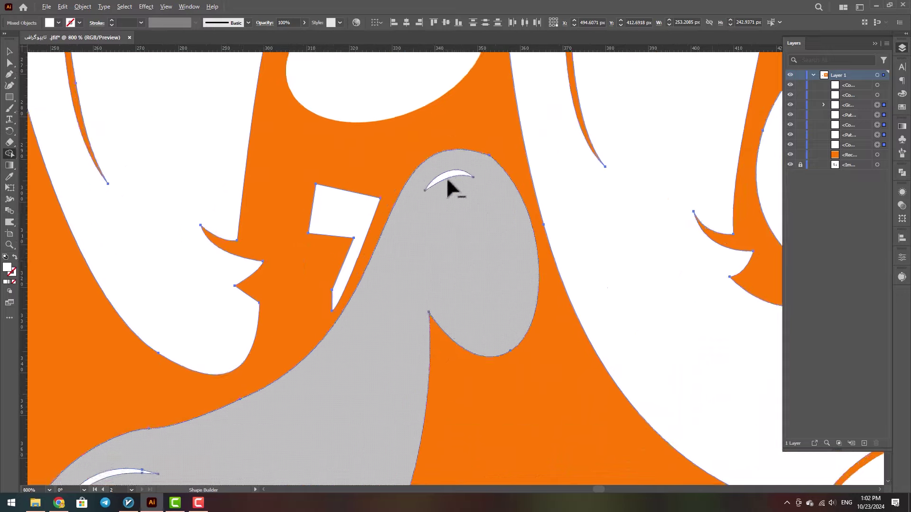
left_click(449, 175, "alt")
left_click_drag(353, 358, 680, 81)
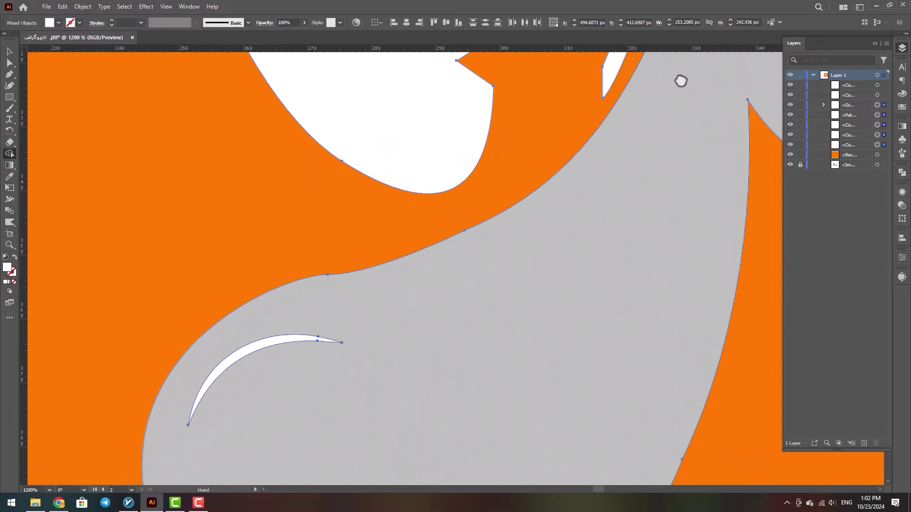
left_click(260, 349, "alt")
scroll(594, 285, "down", 3)
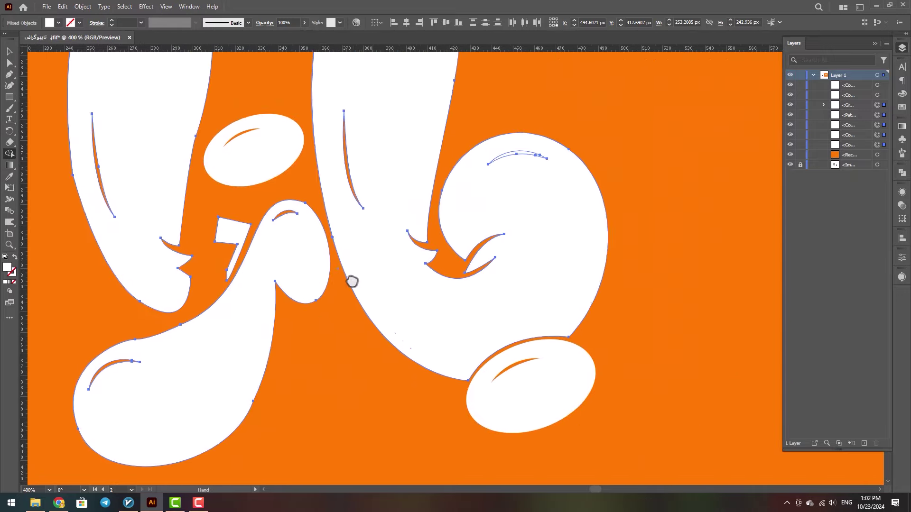
scroll(532, 164, "up", 2)
left_click(520, 156, "alt")
scroll(564, 284, "down", 4)
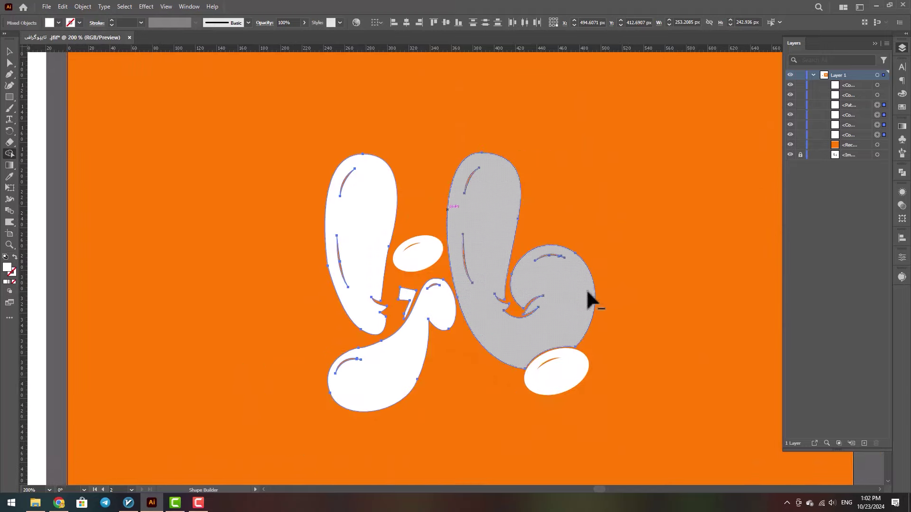
Undo an accidental move of the right-hand letter and bring the whole lettering into view.
left_click(259, 116)
left_click_drag(475, 191, 541, 148)
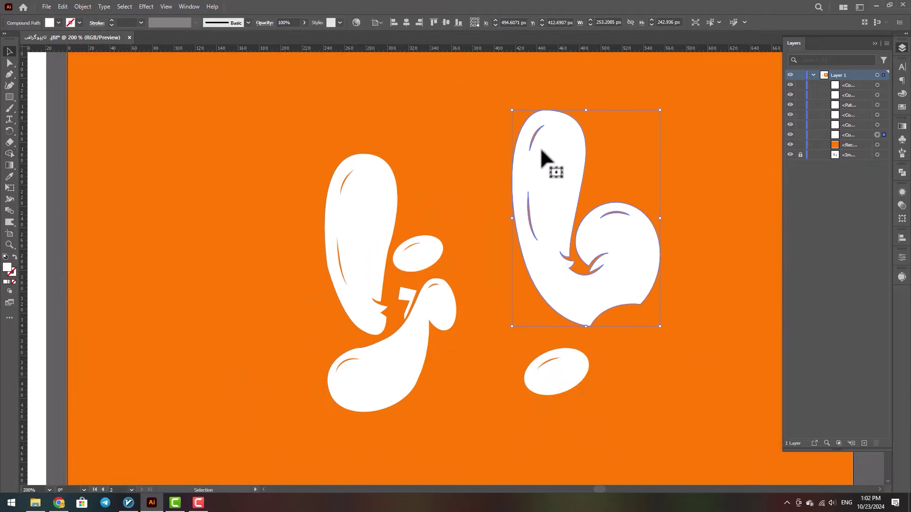
key("ctrl+z")
left_click_drag(417, 309, 473, 222)
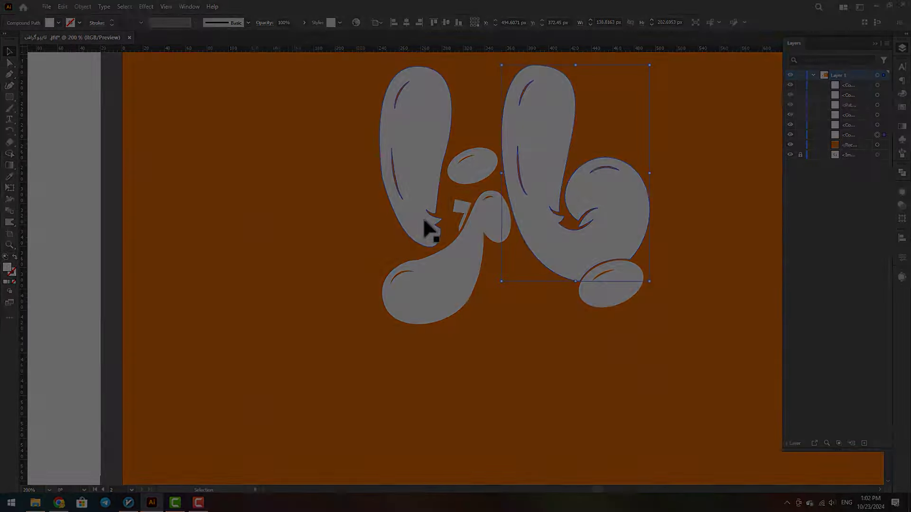
scroll(392, 174, "up", 2)
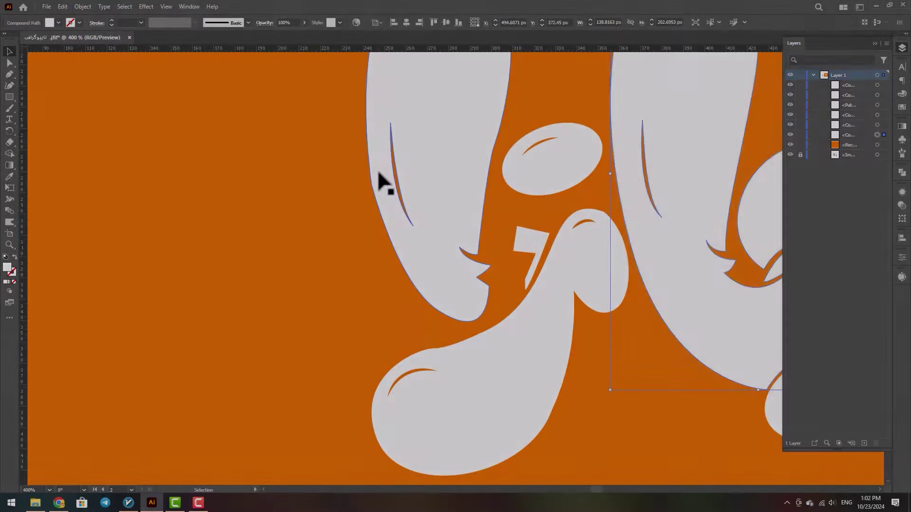
left_click(377, 172)
scroll(375, 195, "down", 5)
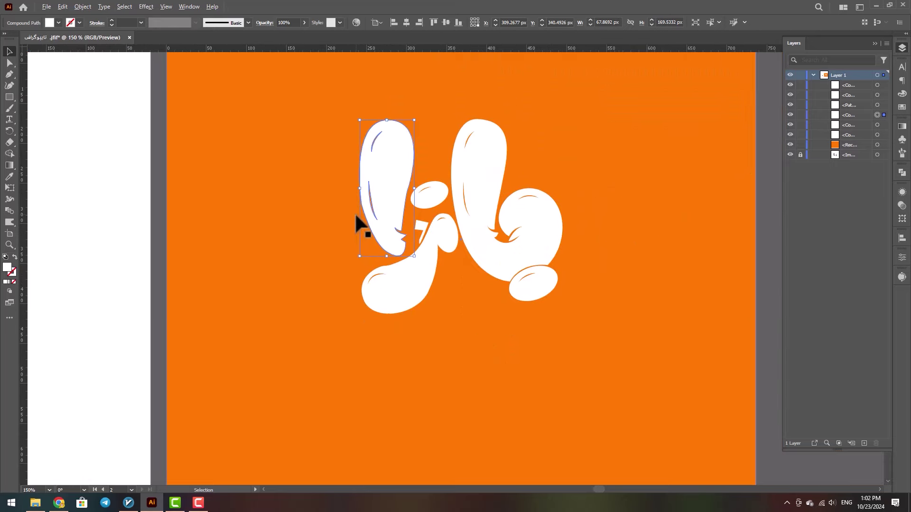
scroll(304, 237, "up", 3)
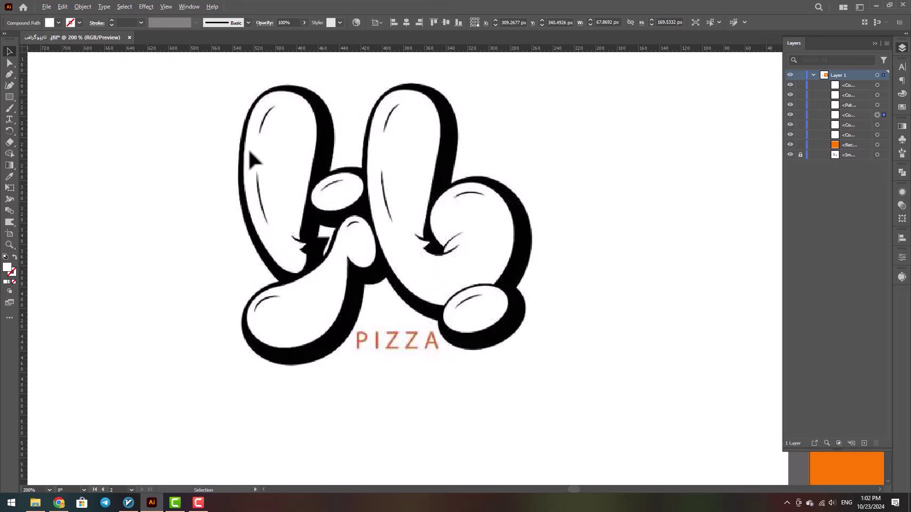
scroll(258, 236, "down", 3)
scroll(582, 227, "up", 5)
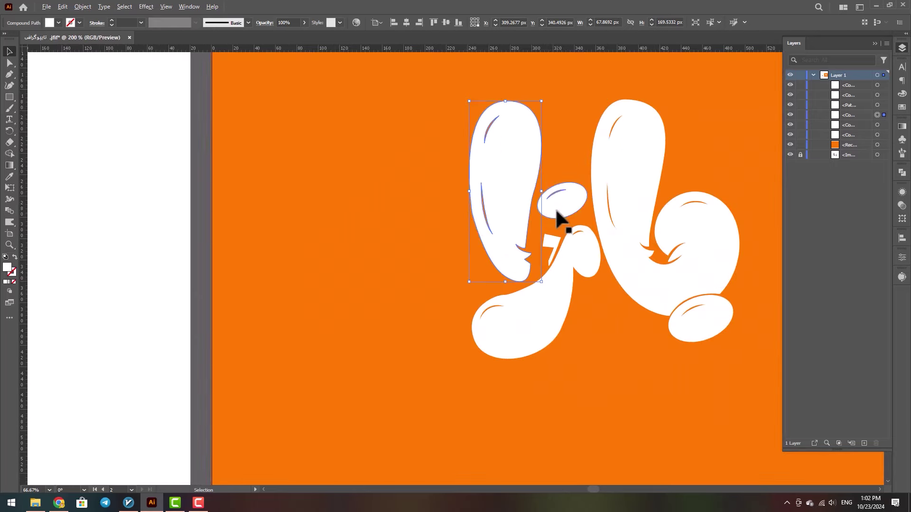
scroll(516, 183, "up", 1)
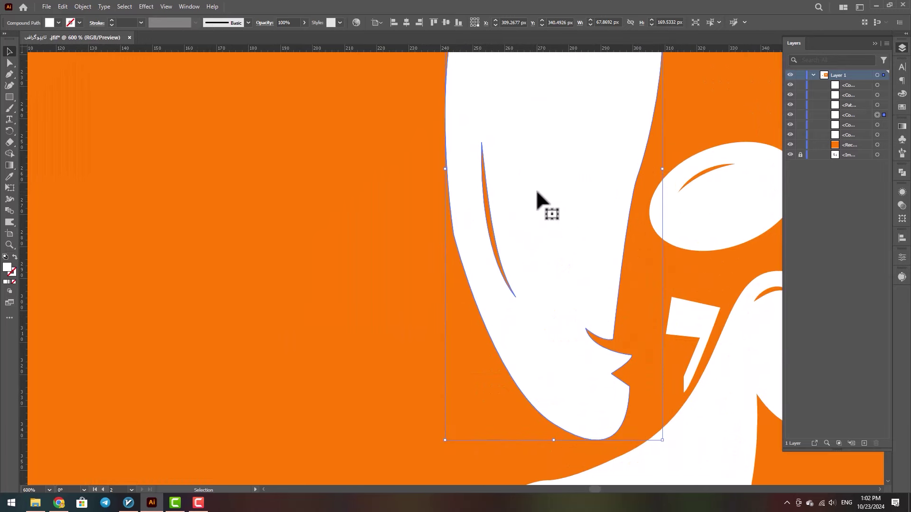
Round a corner on the left letter's outer edge using its live-corner widget.
left_click_drag(10, 63, 52, 61)
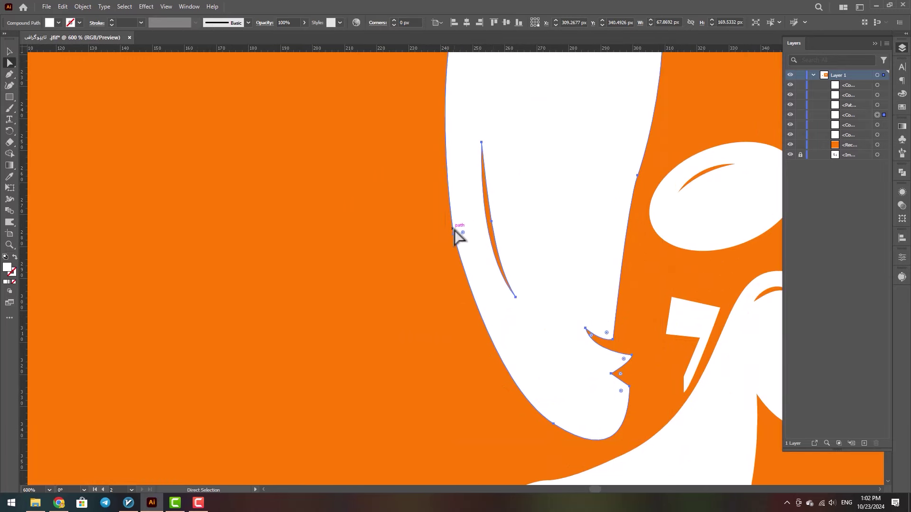
left_click(454, 234)
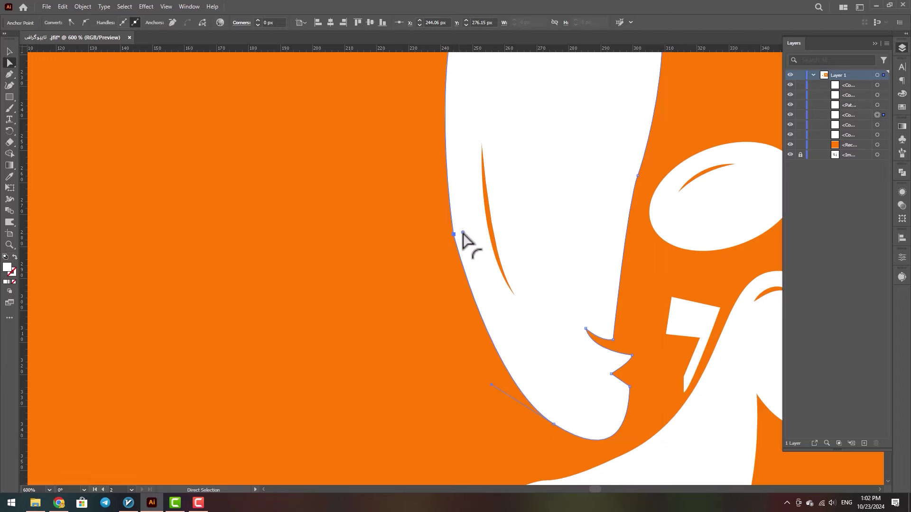
left_click_drag(463, 233, 798, 165)
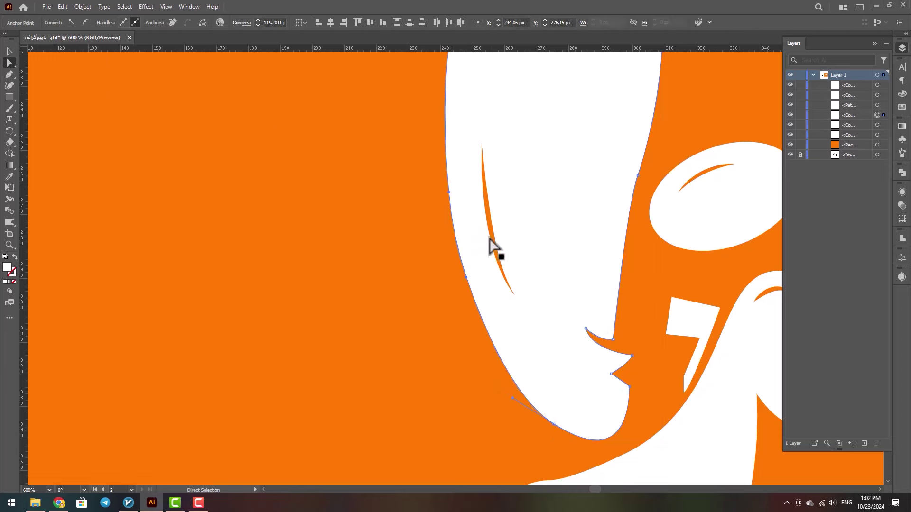
scroll(491, 245, "down", 1)
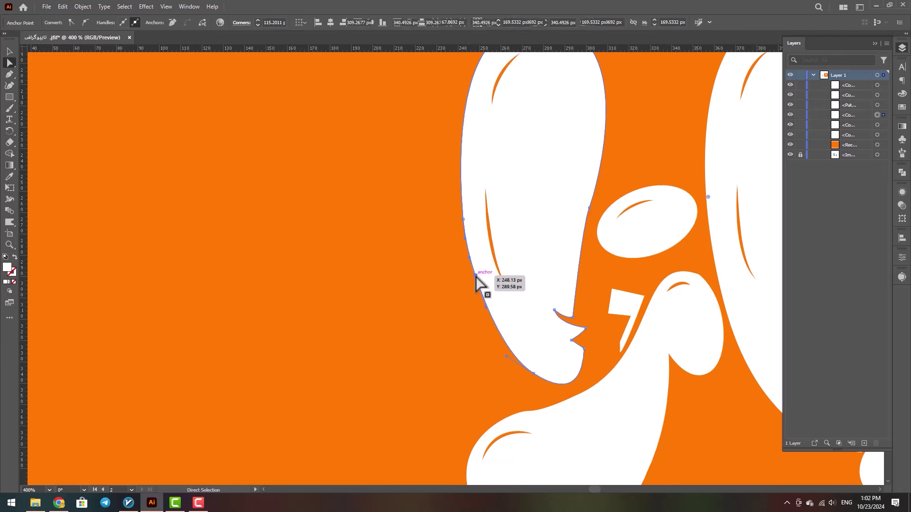
left_click(476, 277)
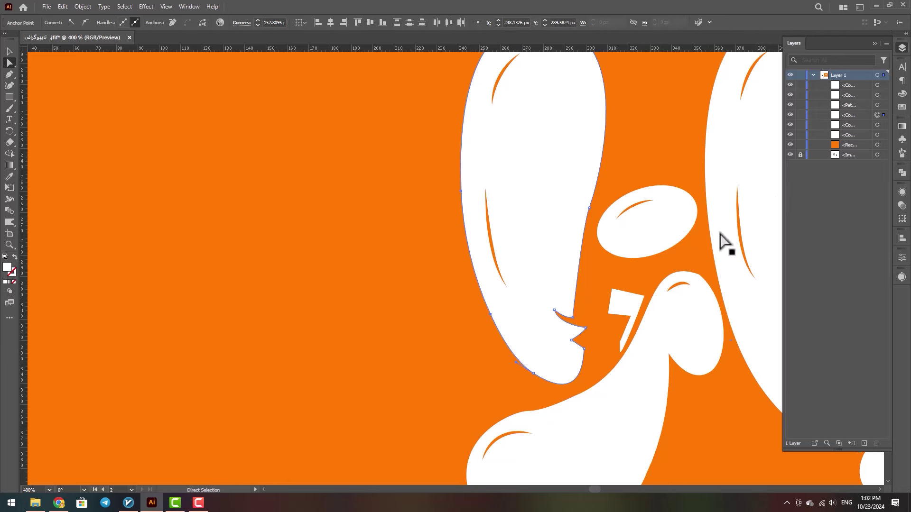
left_click(408, 296)
Reshape and smooth the upper edge of the lower blob's outline.
left_click_drag(527, 156, 482, 272)
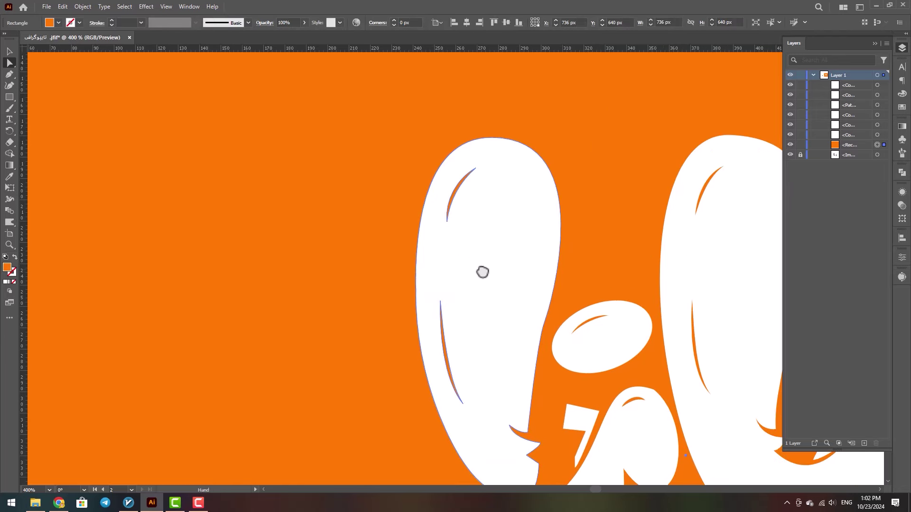
left_click_drag(629, 374, 497, 247)
left_click_drag(534, 336, 549, 218)
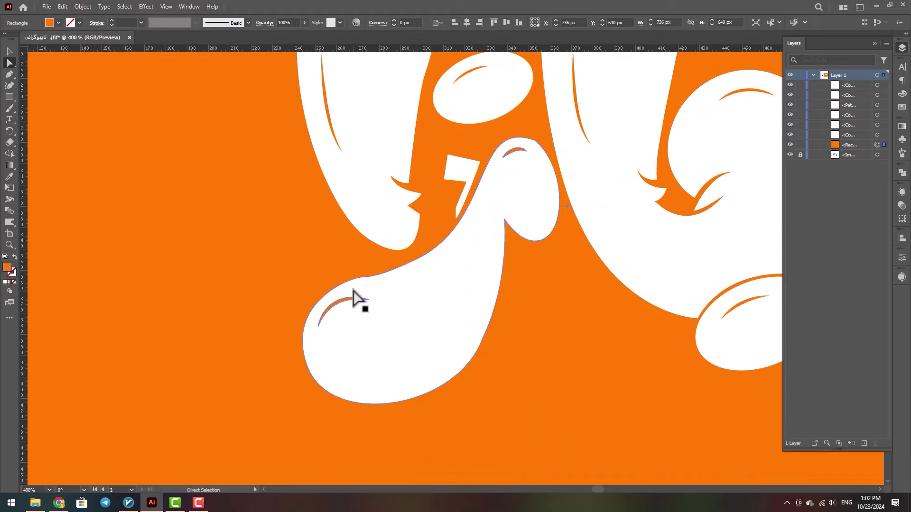
scroll(361, 287, "up", 1)
left_click(365, 276)
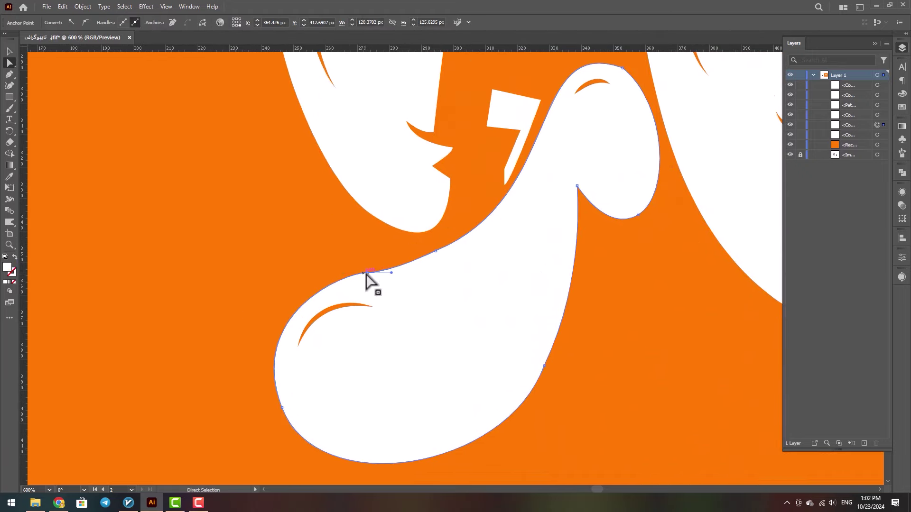
left_click_drag(366, 276, 373, 288)
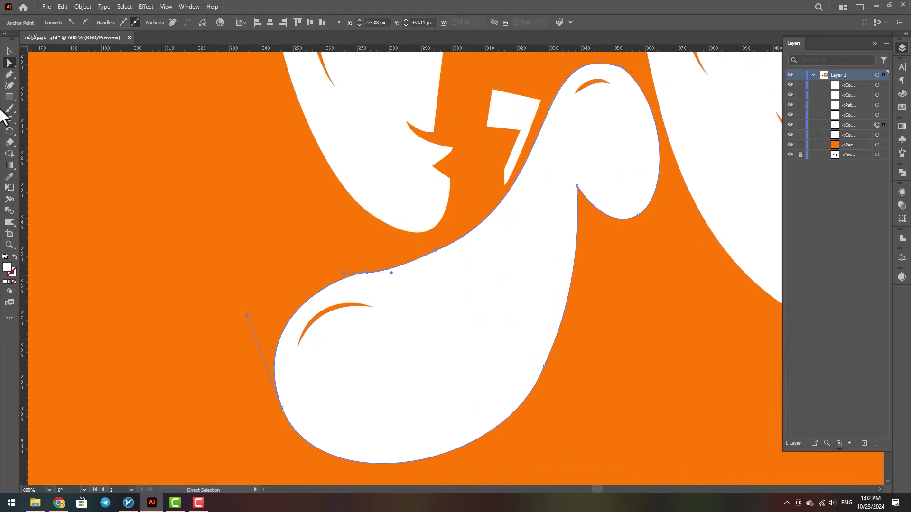
left_click(47, 139)
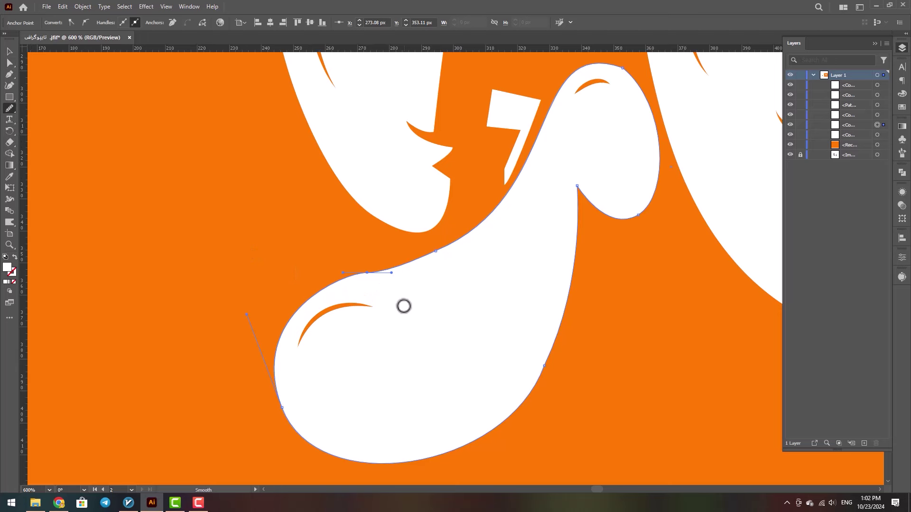
left_click_drag(359, 274, 372, 276)
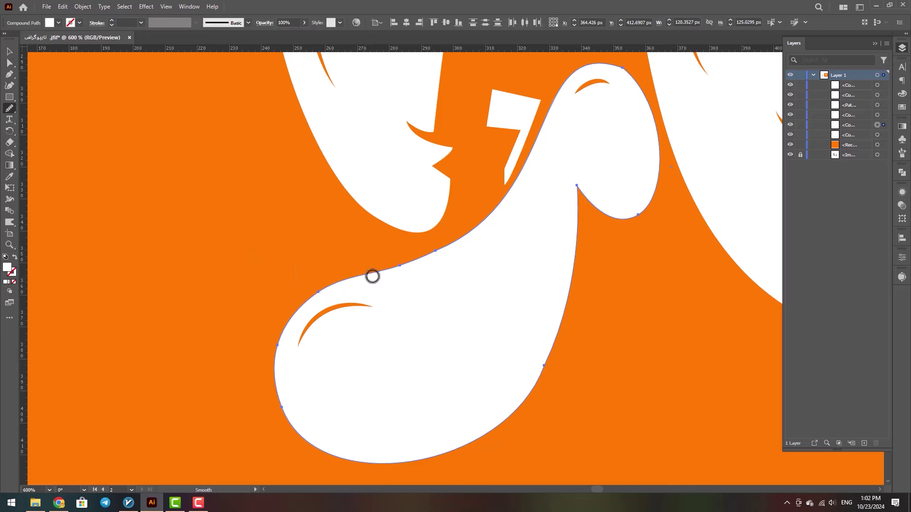
Round the letter's sharp top tip into a soft curve.
left_click(10, 62)
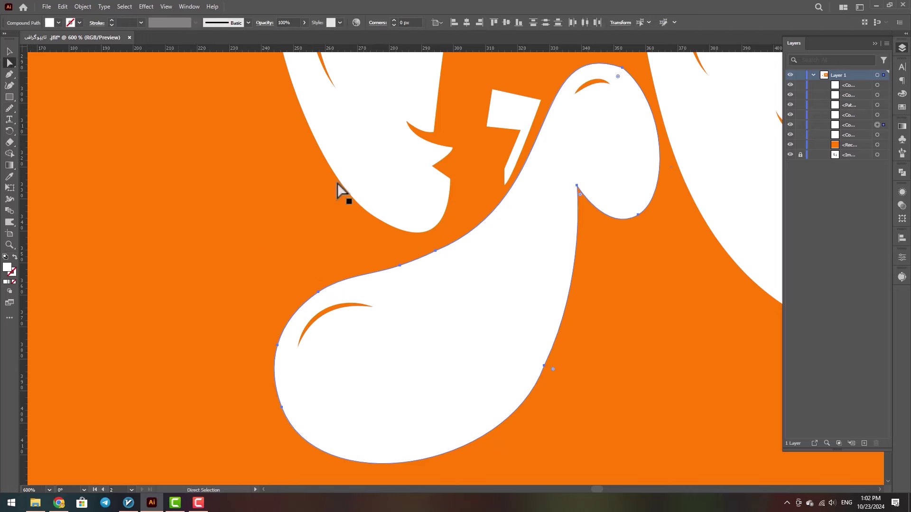
scroll(617, 71, "up", 2)
left_click(628, 83)
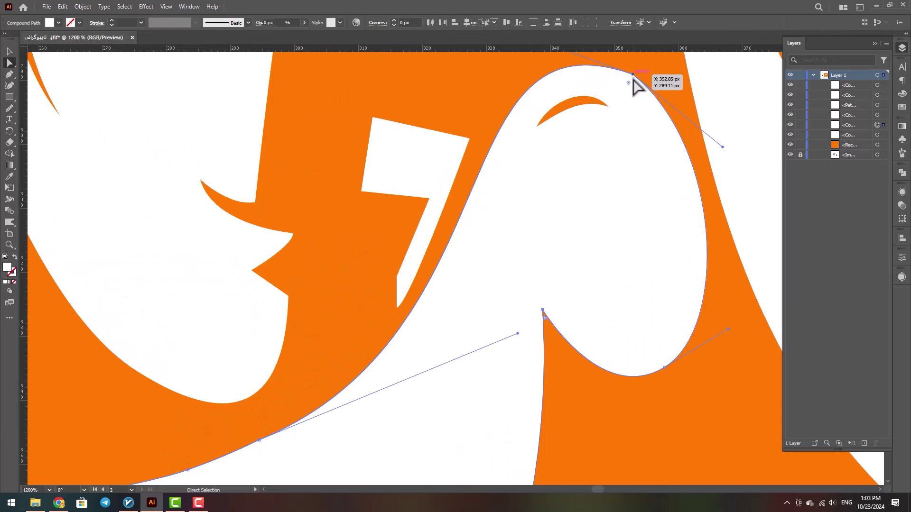
left_click_drag(628, 83, 548, 256)
scroll(568, 278, "down", 4)
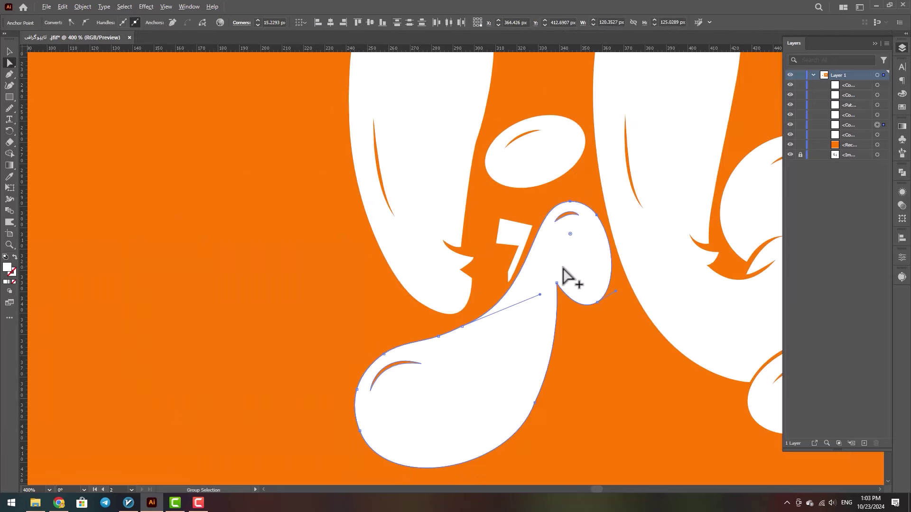
left_click_drag(490, 324, 488, 324)
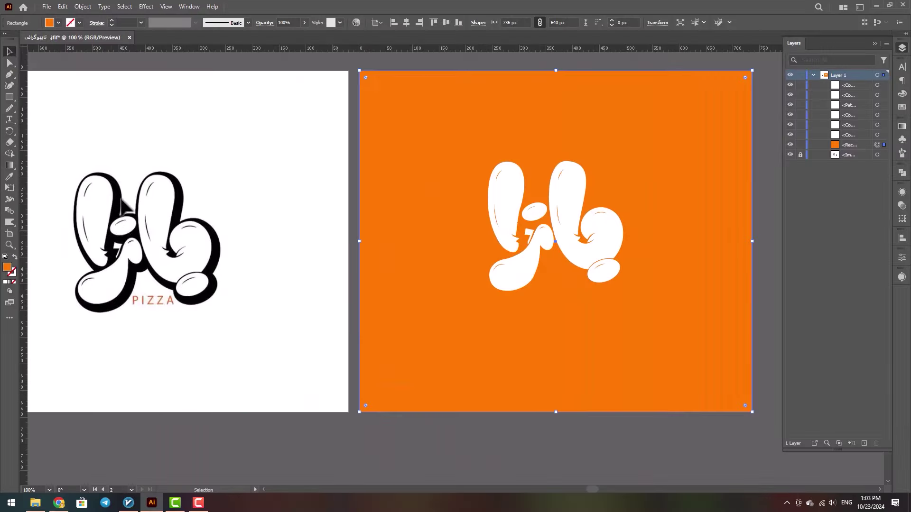
Select the six white letter sublayers in the Layers panel and group them with Ctrl+G.
left_click(585, 251)
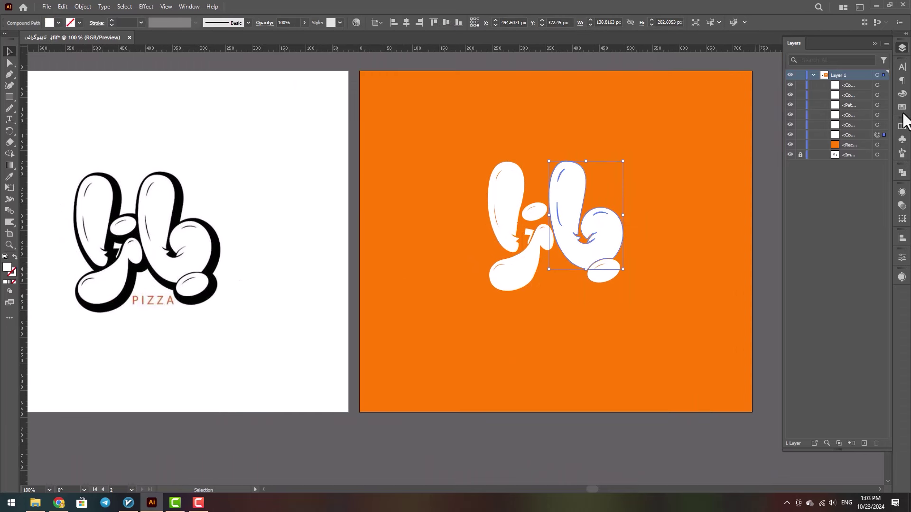
left_click(884, 86)
left_click(884, 95, "shift")
left_click(884, 105, "shift")
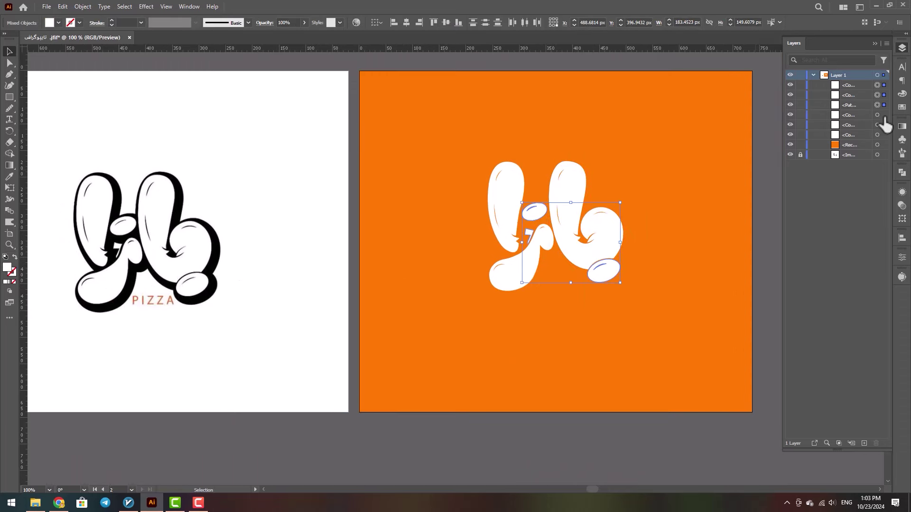
left_click(884, 115, "shift")
left_click(878, 125, "shift")
left_click(877, 135, "shift")
key("ctrl+g")
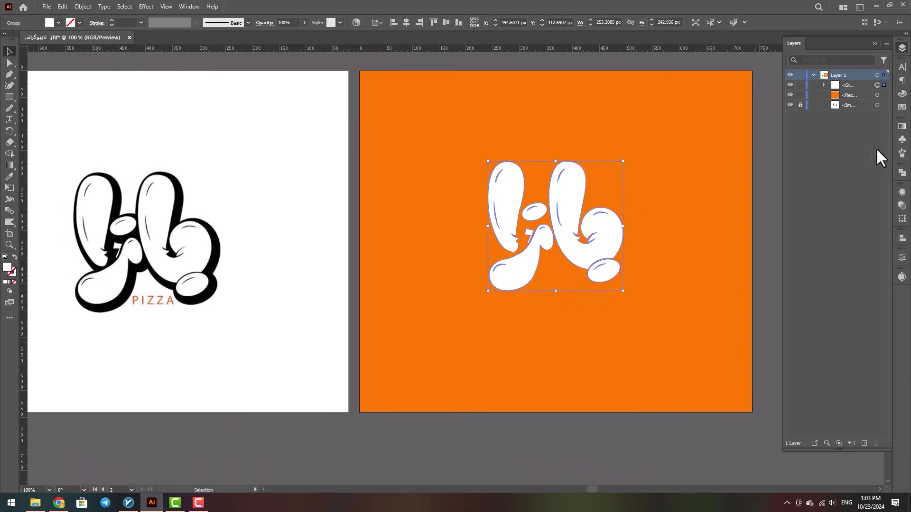
left_click(790, 85)
left_click(790, 85)
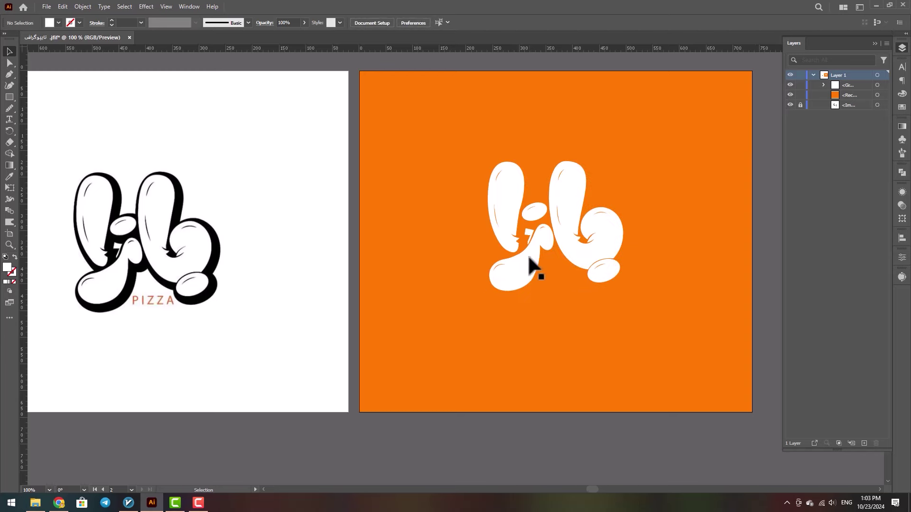
scroll(498, 264, "down", 1)
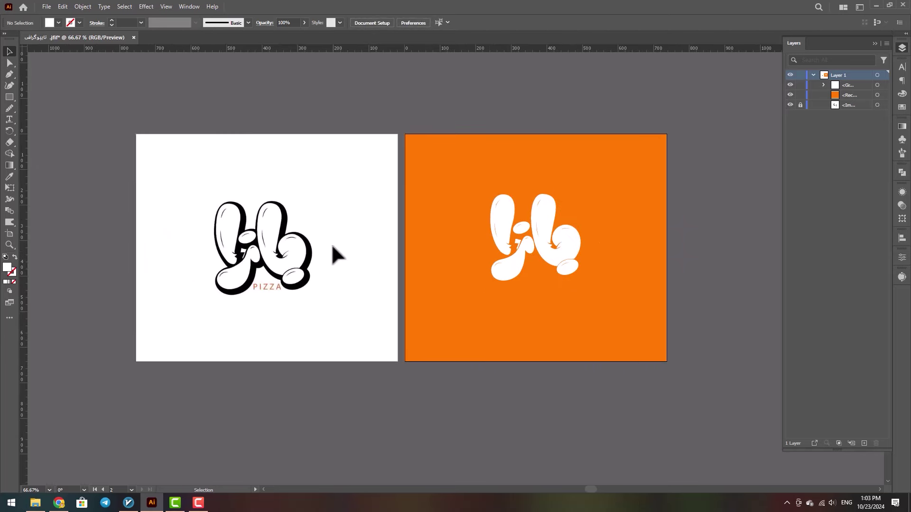
scroll(234, 256, "up", 2)
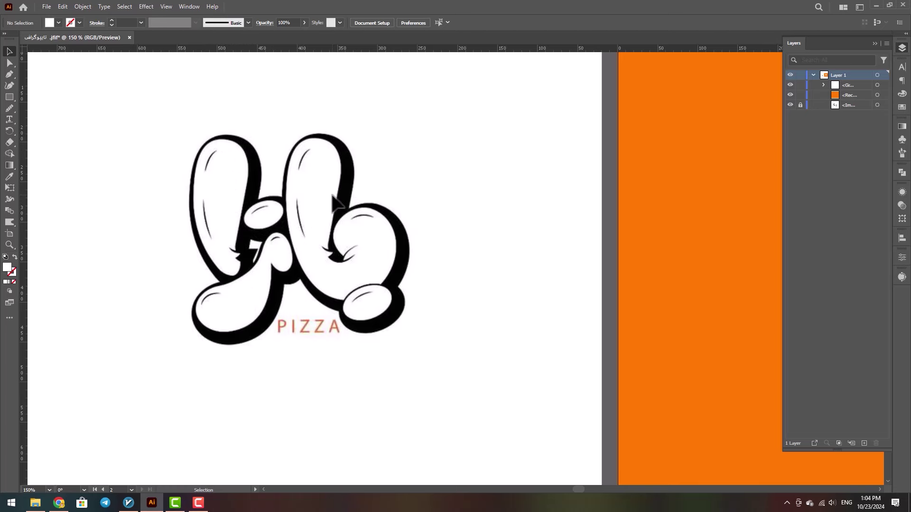
scroll(333, 194, "up", 3)
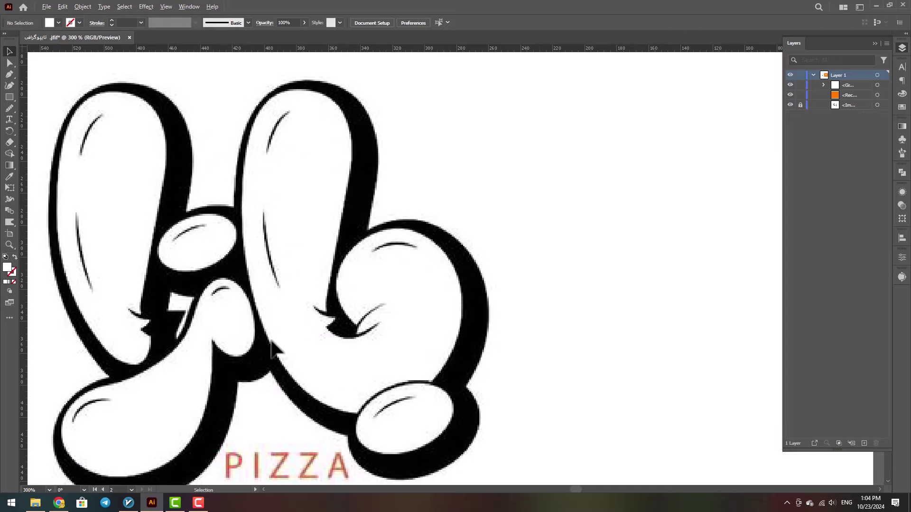
scroll(273, 350, "down", 3)
scroll(293, 340, "down", 3)
scroll(293, 340, "right", 2)
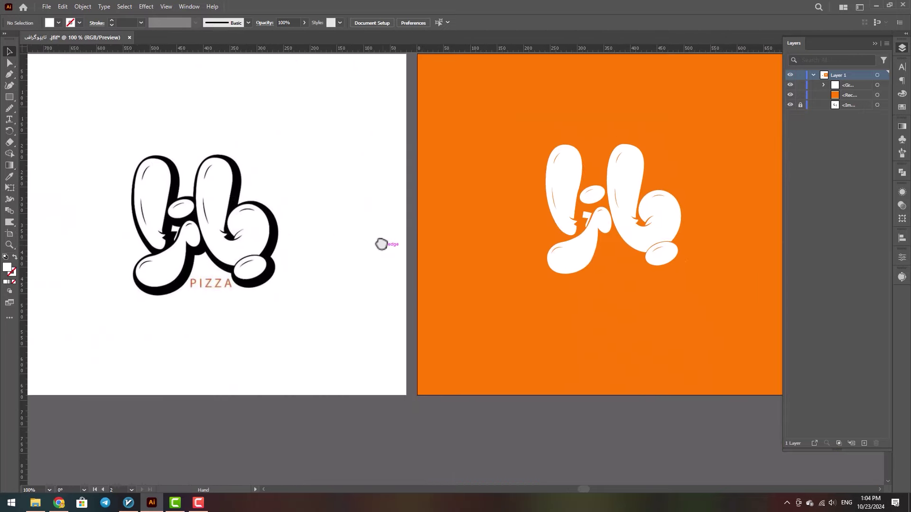
left_click(651, 242)
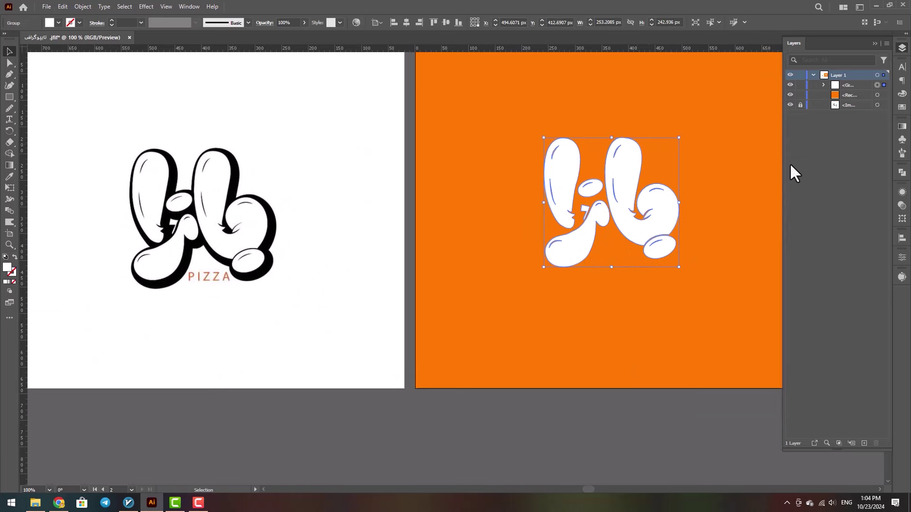
Copy the white lettering group, paste it in front, and hide the top copy.
key("ctrl+c")
key("ctrl+f")
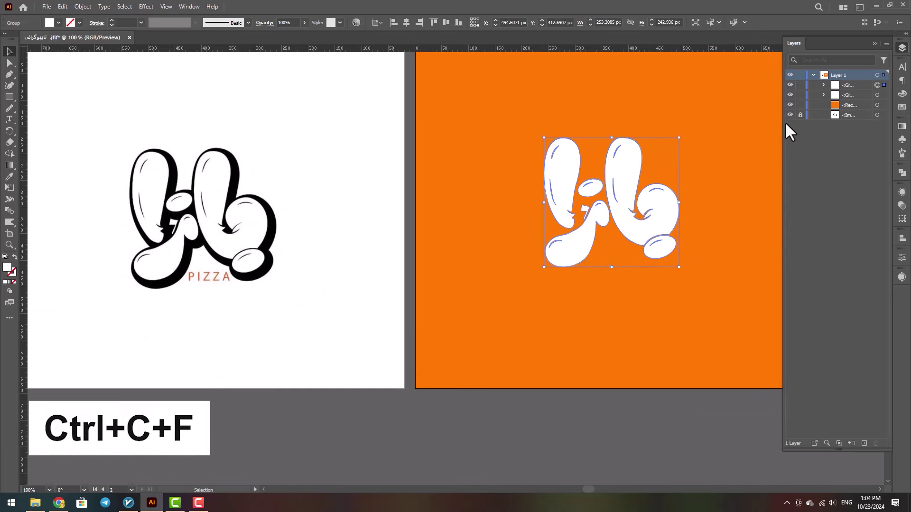
left_click(791, 85)
Fill the lower lettering copy with near-black grey, about #232323.
left_click(884, 96)
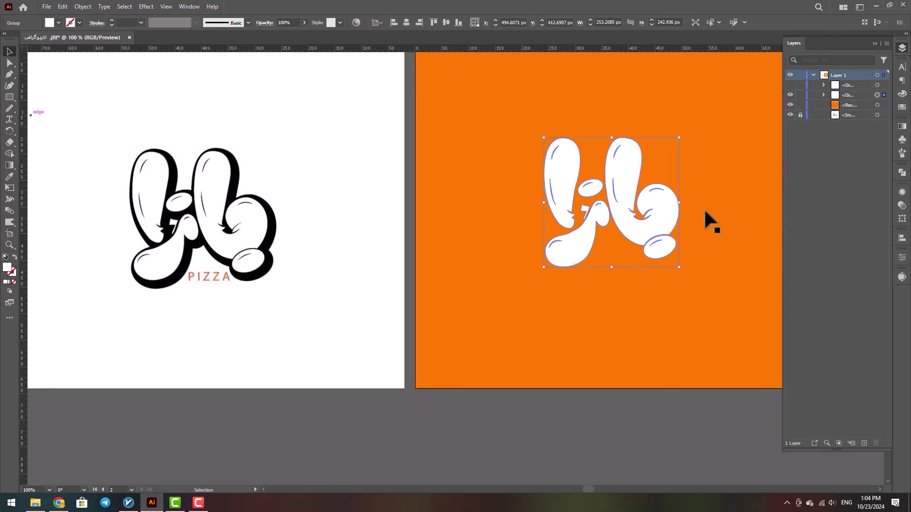
double_click(7, 268)
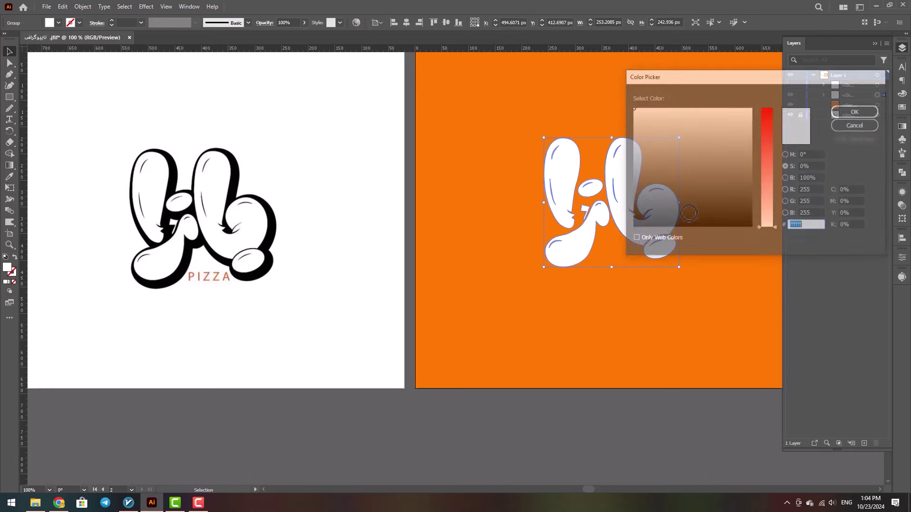
left_click(647, 207)
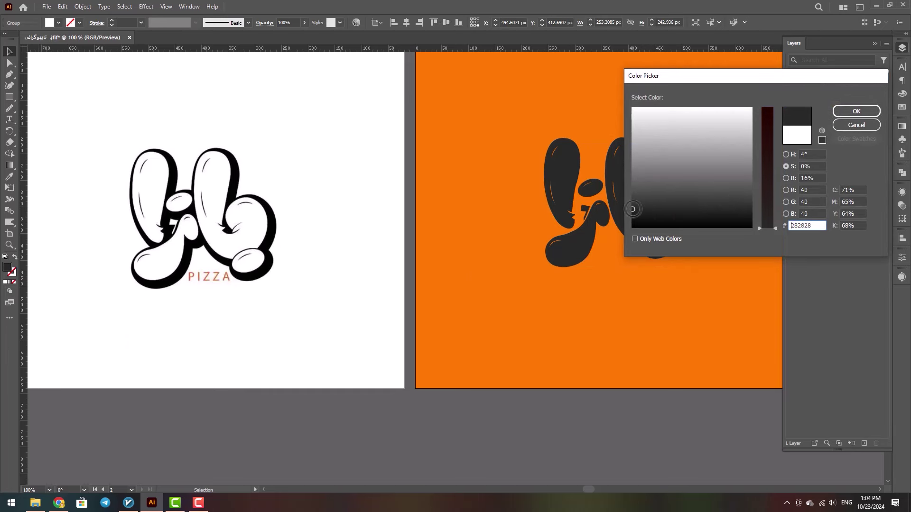
mouse_move(633, 210)
left_mouse_down()
mouse_move(631, 228)
mouse_move(632, 217)
left_mouse_up()
left_click(856, 112)
Toggle the white lettering's visibility to inspect the dark copy beneath, leaving it visible.
scroll(590, 260, "right", 2)
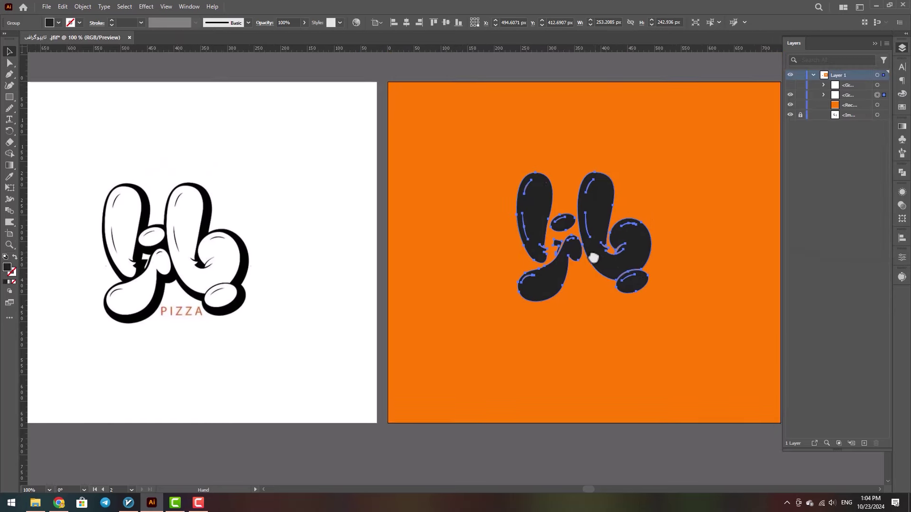
scroll(626, 290, "up", 2)
scroll(626, 291, "down", 1)
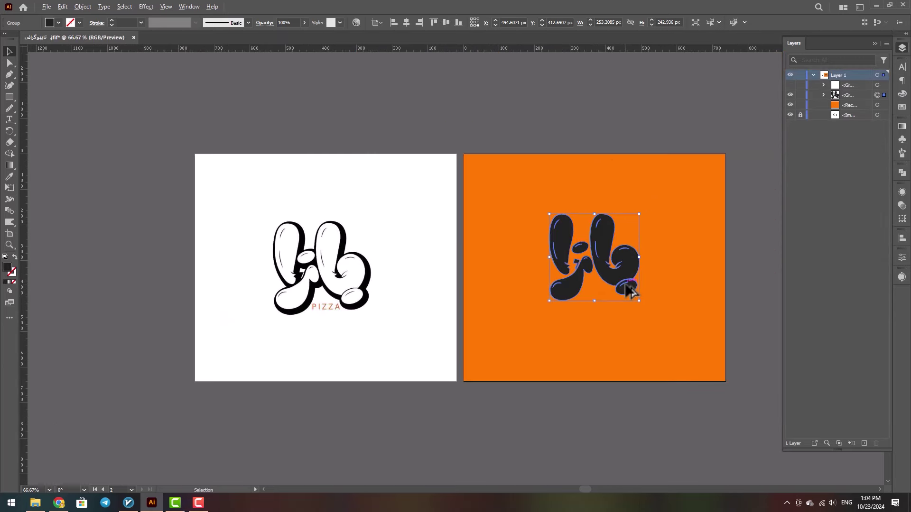
scroll(631, 290, "up", 1)
left_click(790, 85)
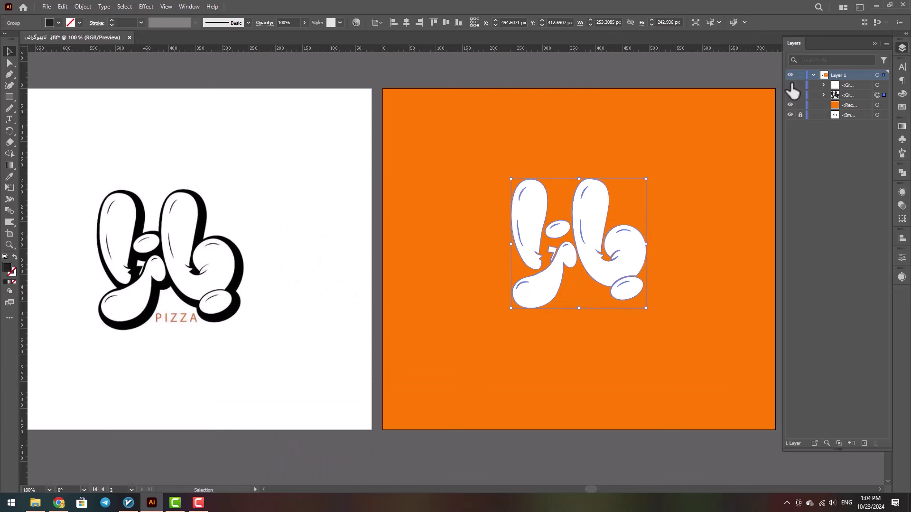
left_click(790, 85)
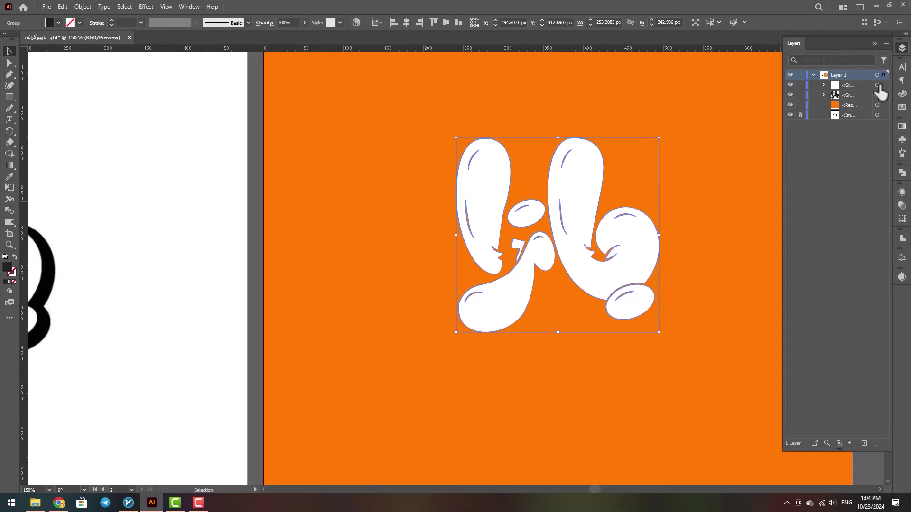
left_click(883, 86)
Nudge the dark lettering copy 10 px right as a drop shadow, then deselect.
left_click(883, 94)
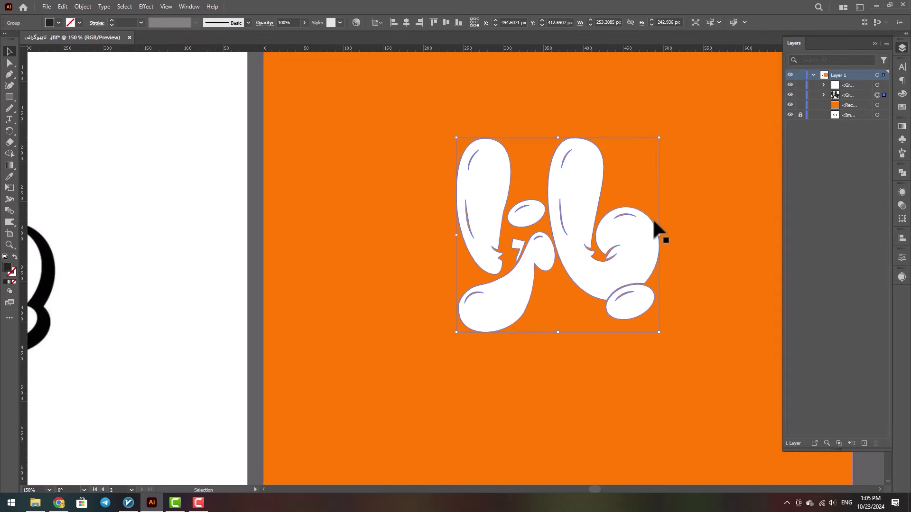
key("Right")
key("Right")
key("Right")
key("Right")
key("Right")
key("Right")
key("Right")
key("Right")
key("Right")
key("Right")
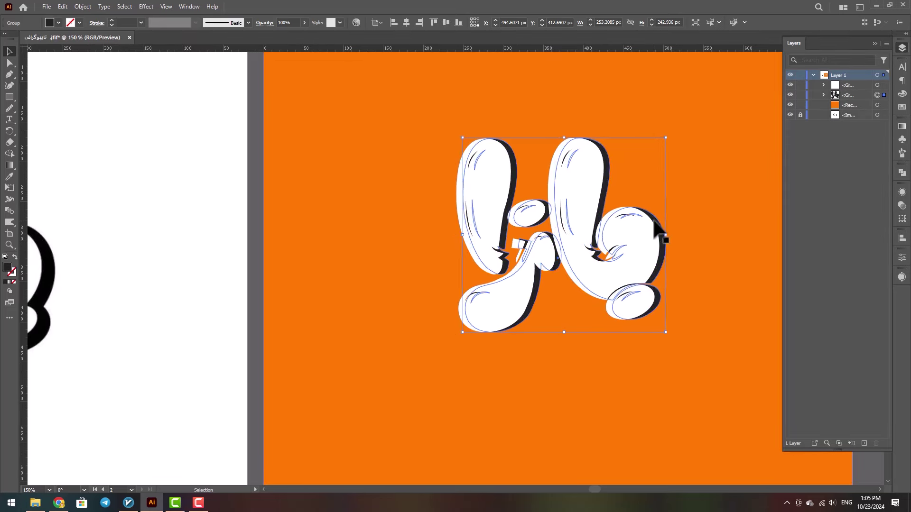
key("ctrl+minus")
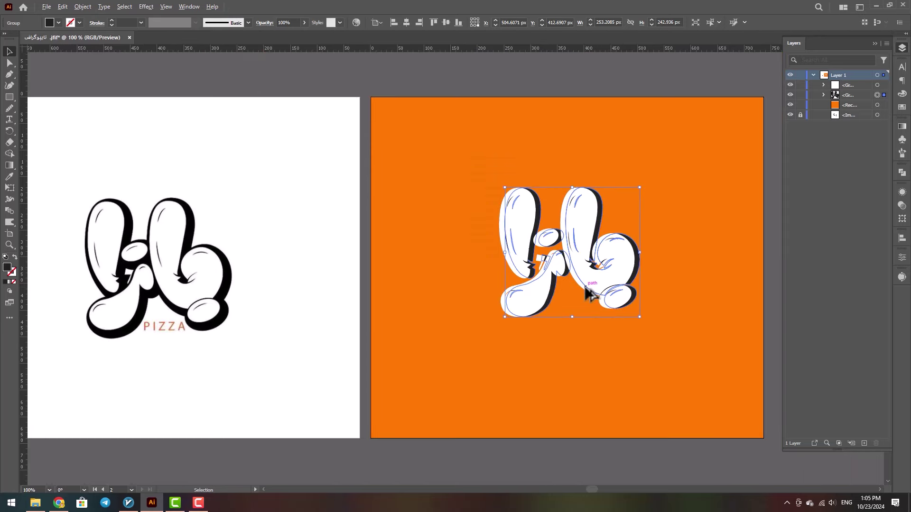
left_click(138, 310)
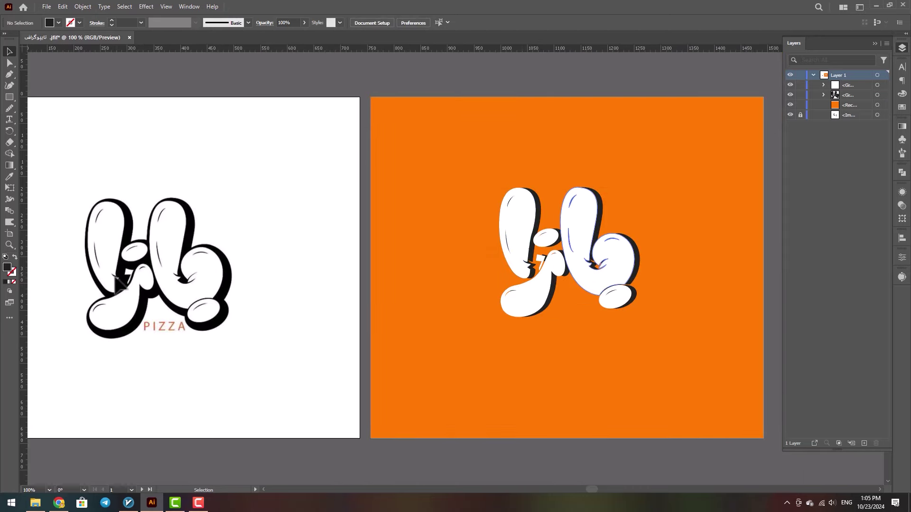
scroll(116, 276, "up", 2)
scroll(186, 311, "down", 2)
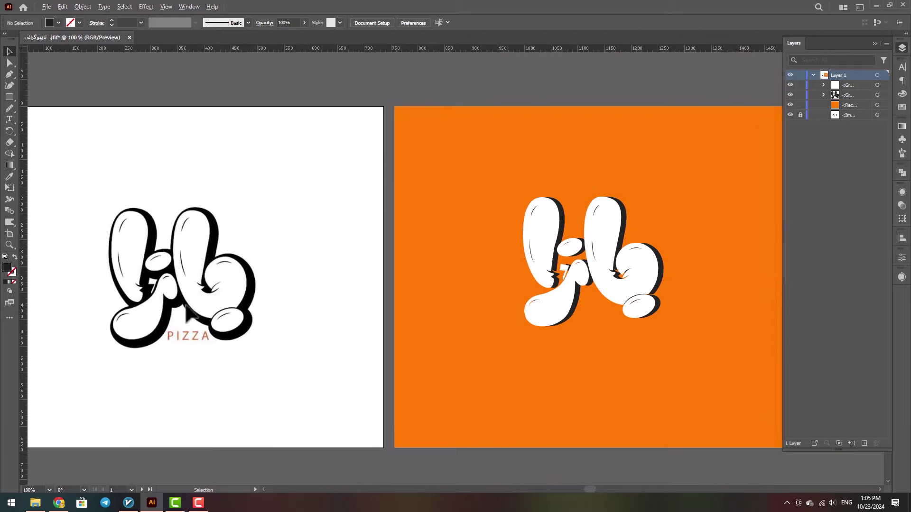
Select the dark shadow copy and start an Offset Path, then cancel it.
left_click(878, 94)
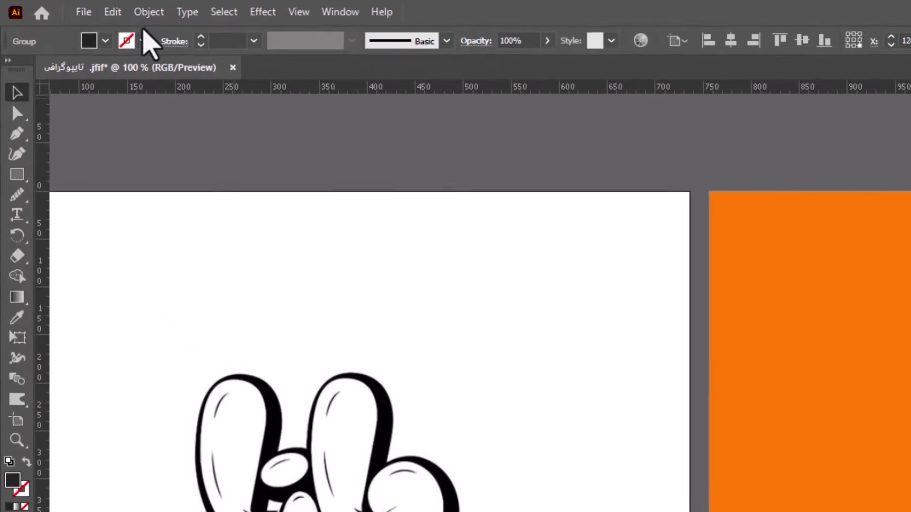
left_click(83, 6)
mouse_move(342, 364)
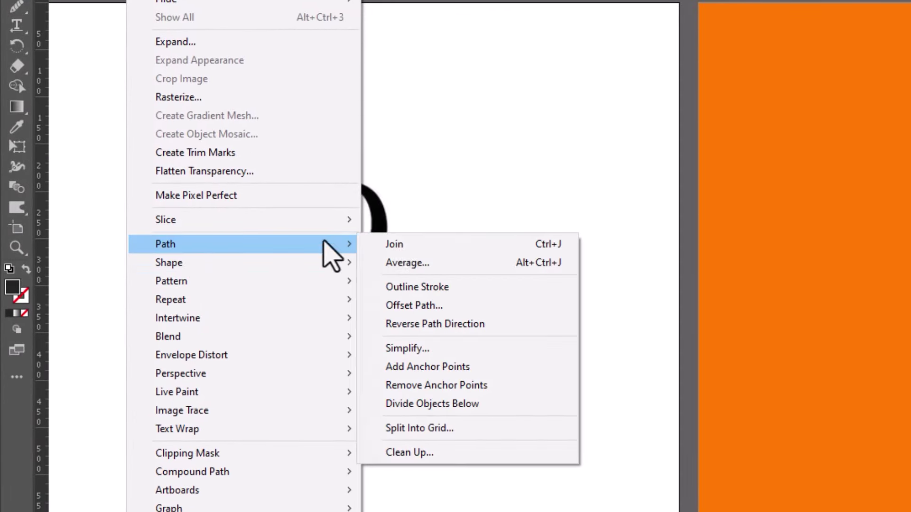
left_click(472, 427)
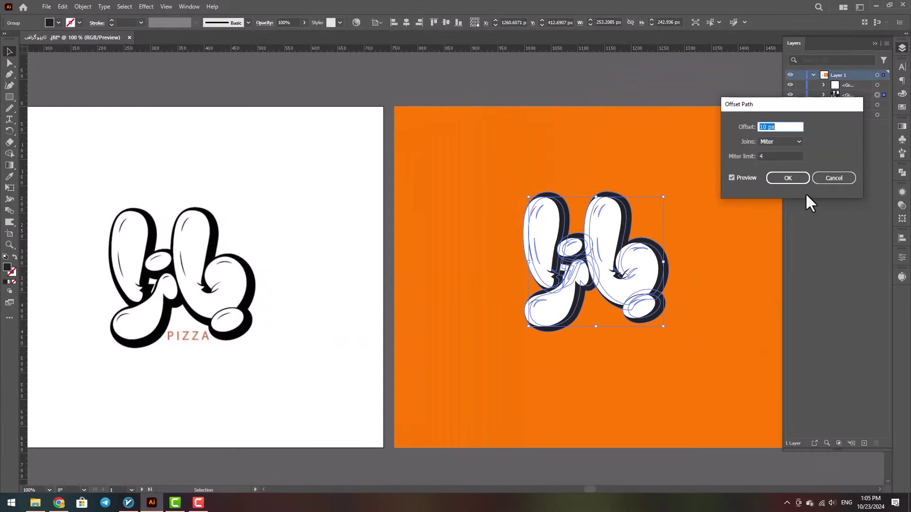
left_click(829, 178)
scroll(570, 259, "up", 3)
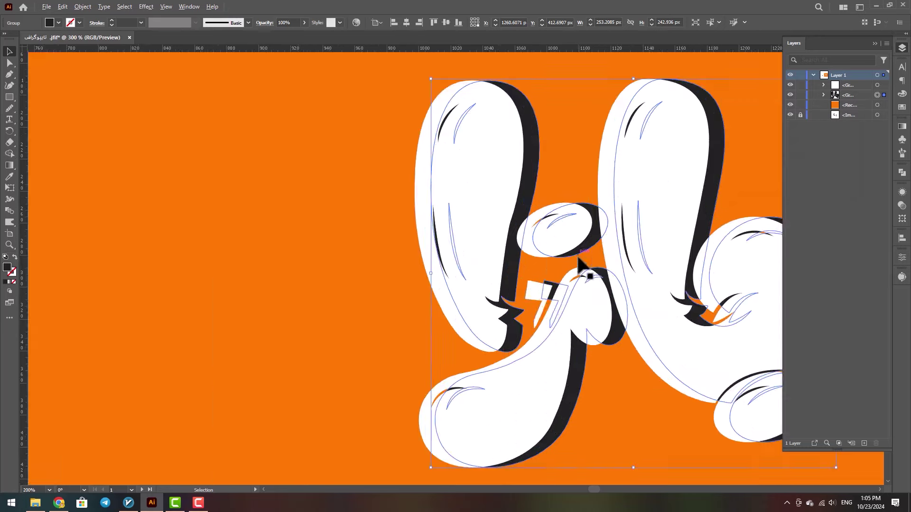
Apply a 9 px Offset Path around the dark shadow lettering.
left_click(82, 7)
mouse_move(188, 243)
left_click(264, 278)
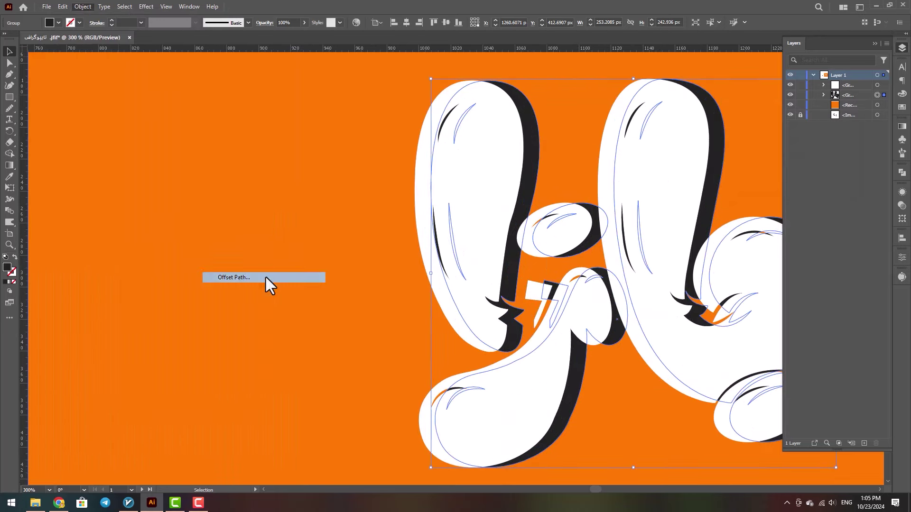
key("Down")
key("Down")
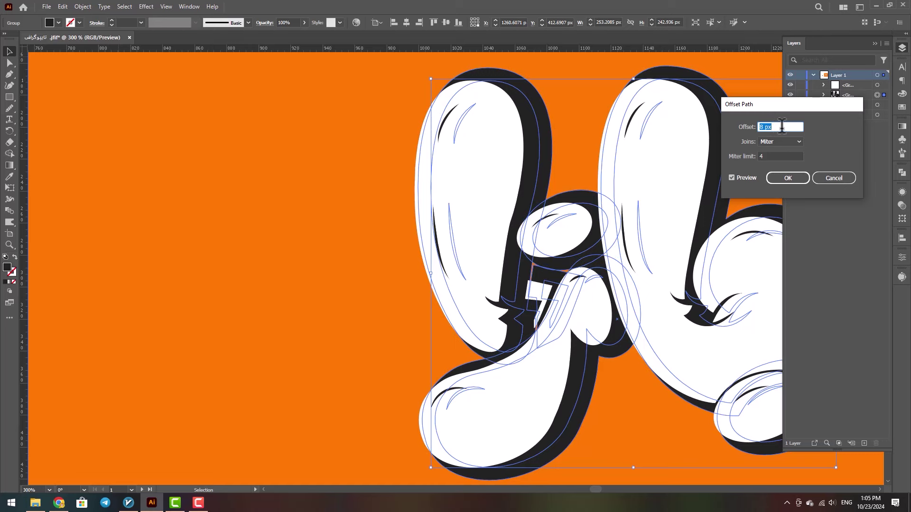
key("Up")
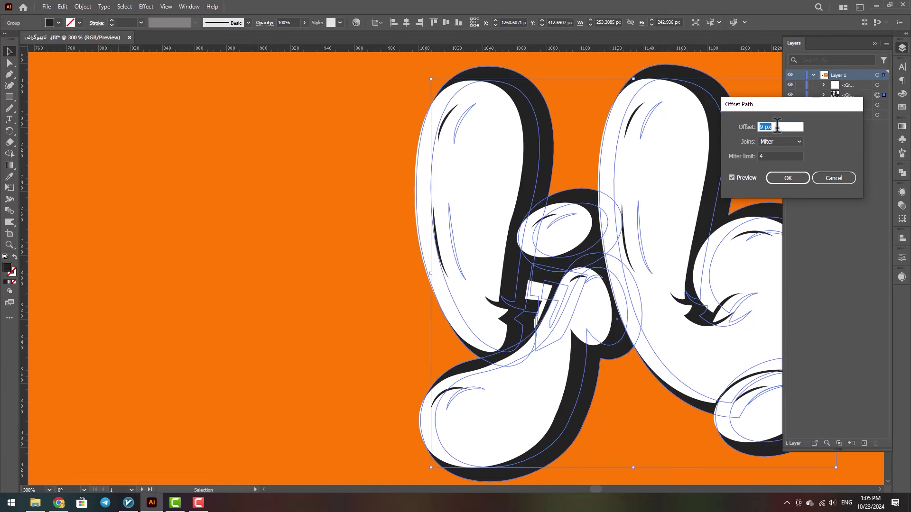
key("Down")
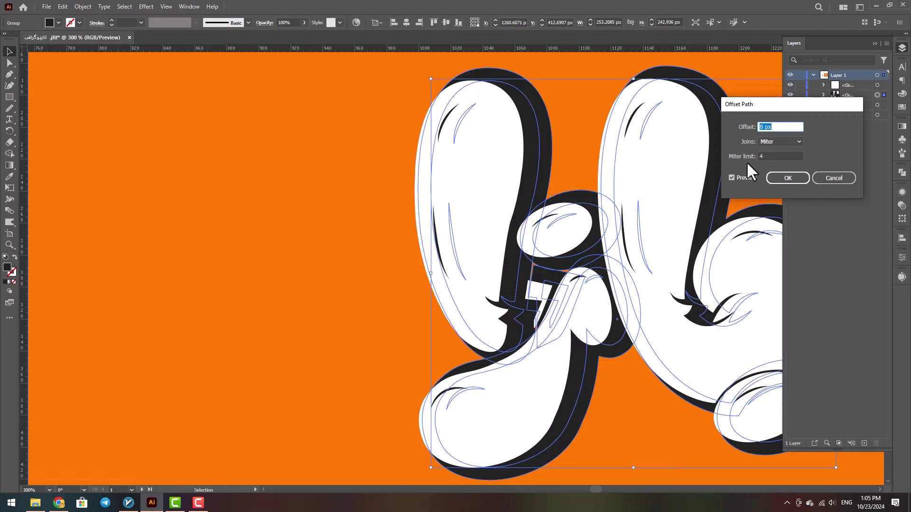
key("Up")
left_click(785, 178)
key("ctrl+minus")
key("ctrl+minus")
key("ctrl+minus")
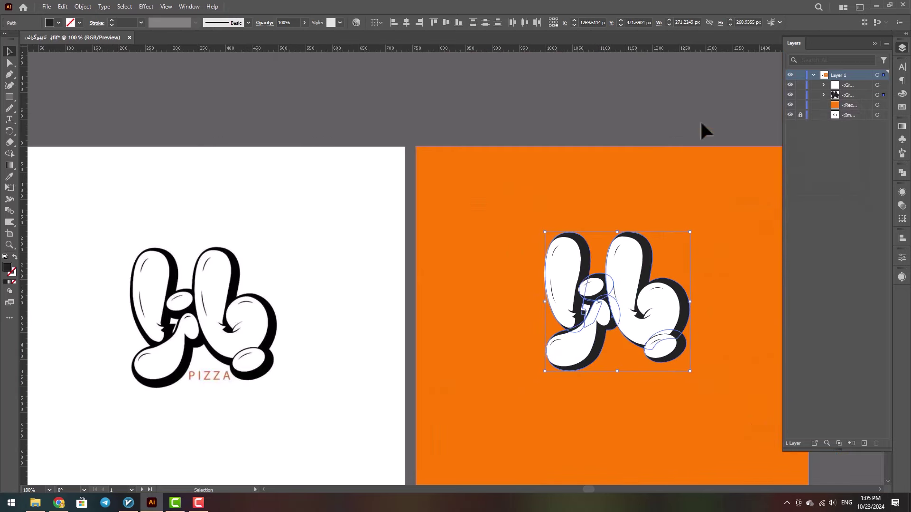
Hide the white lettering group in the Layers panel.
left_click(704, 131)
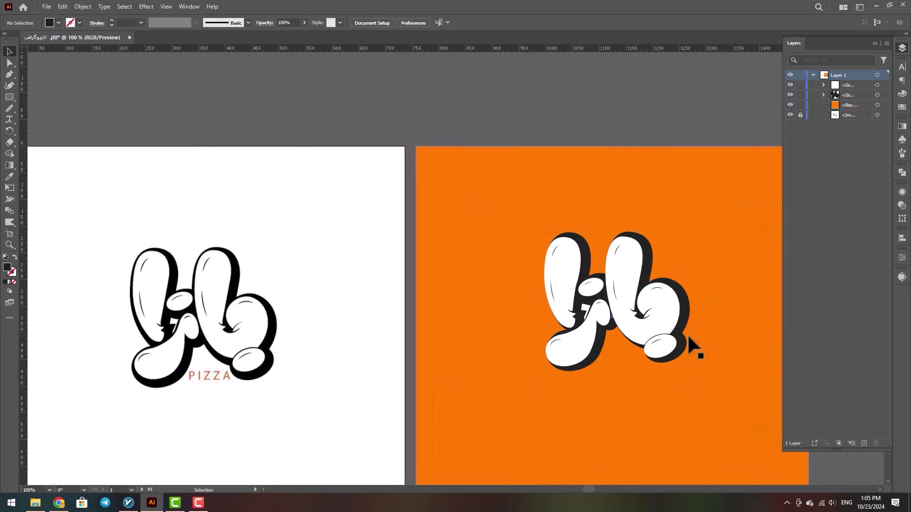
scroll(691, 348, "down", 1)
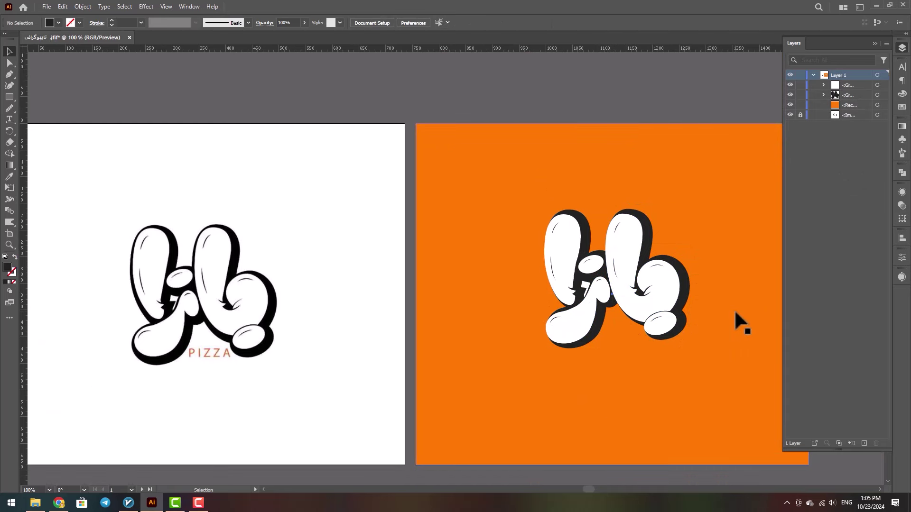
left_click(877, 95)
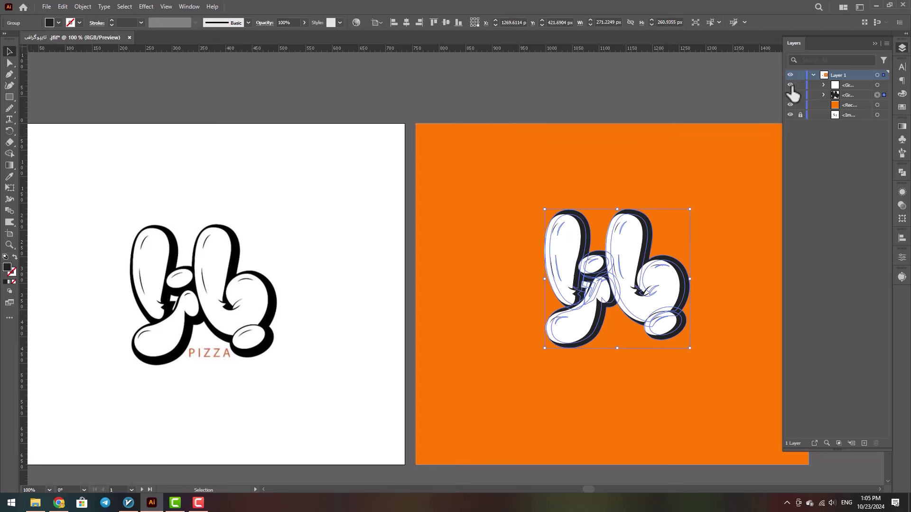
left_click(738, 81)
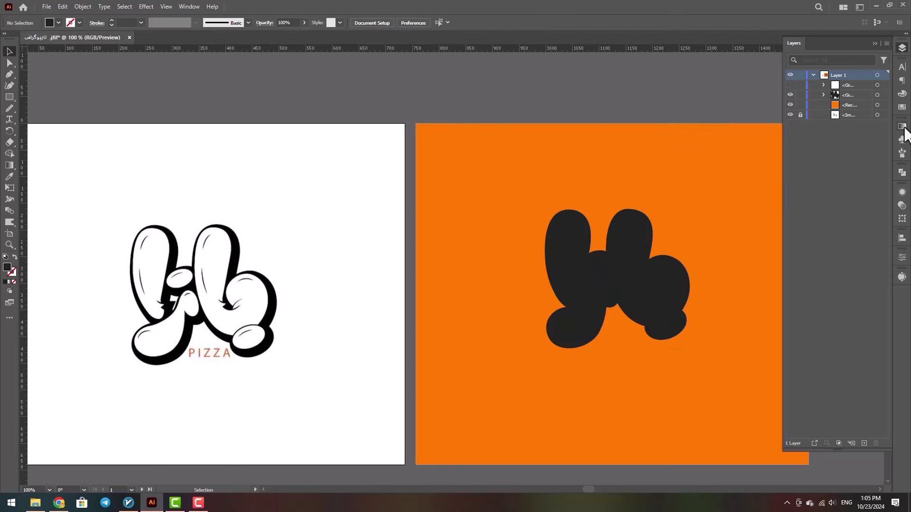
Unite the dark offset outlines with Pathfinder, then show the white lettering again.
left_click(877, 95)
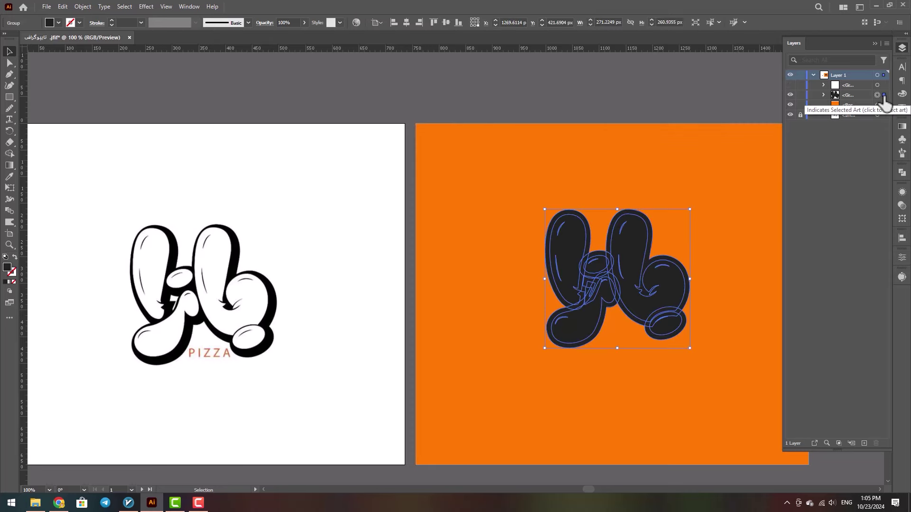
scroll(689, 298, "up", 1)
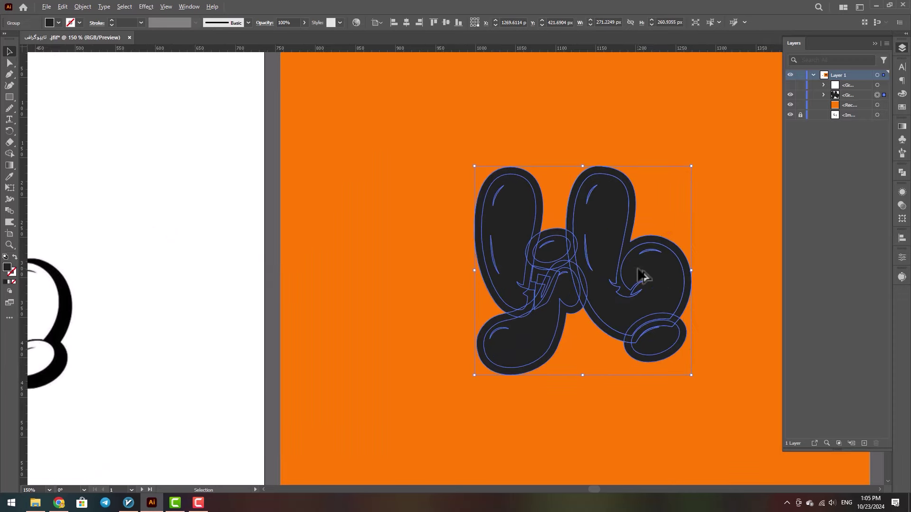
left_click(900, 174)
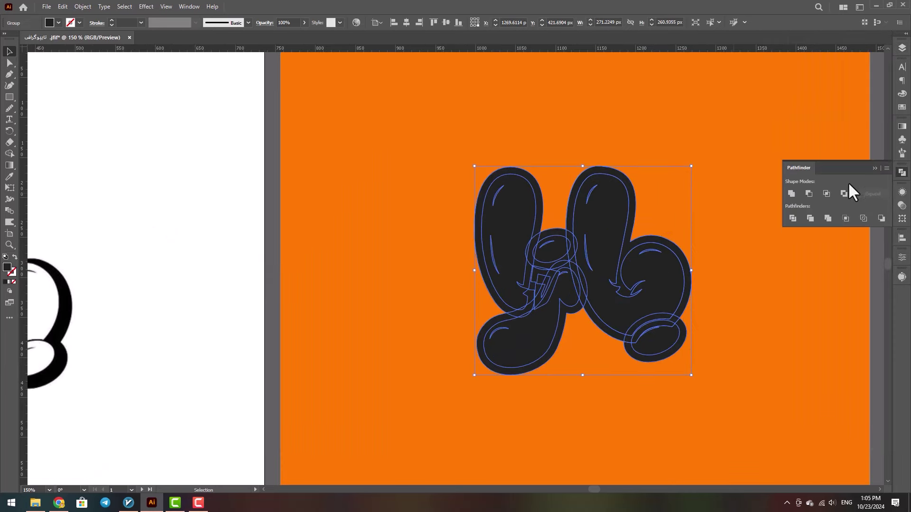
left_click(791, 194)
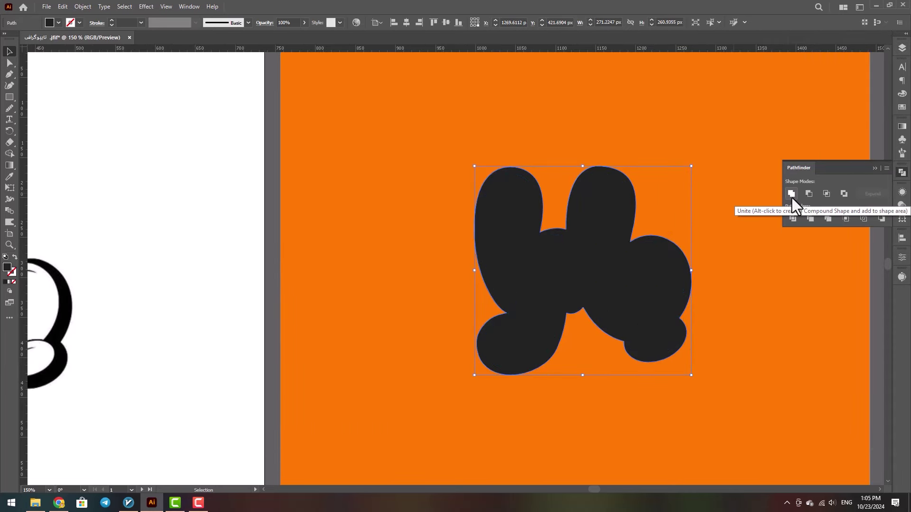
left_click(902, 48)
scroll(606, 260, "down", 3)
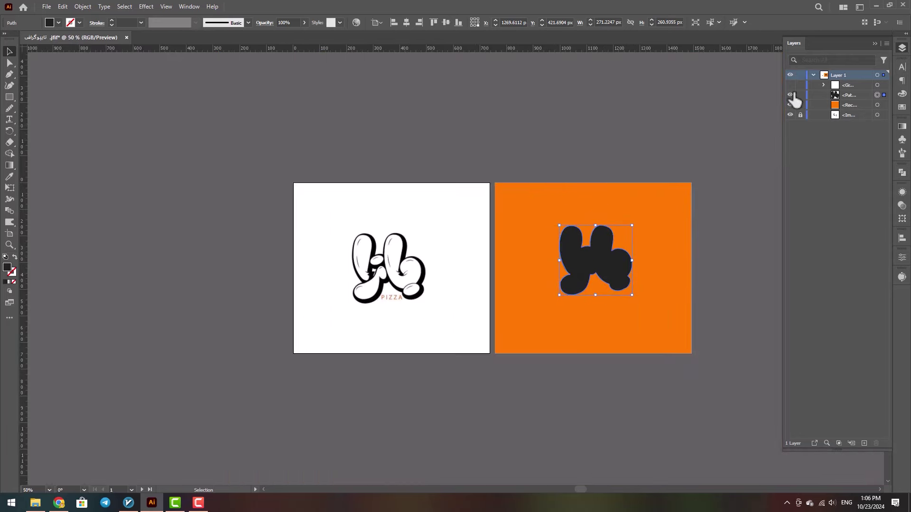
left_click(790, 85)
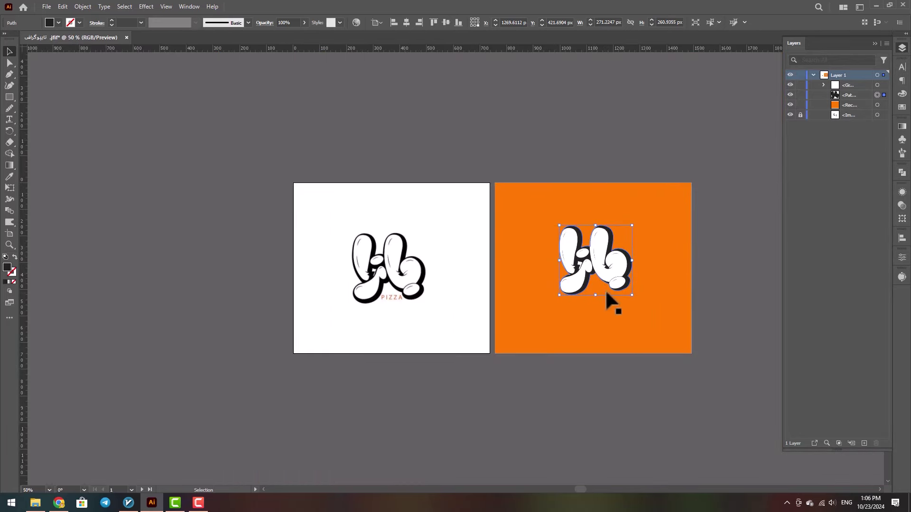
left_click(717, 297)
scroll(624, 292, "up", 2)
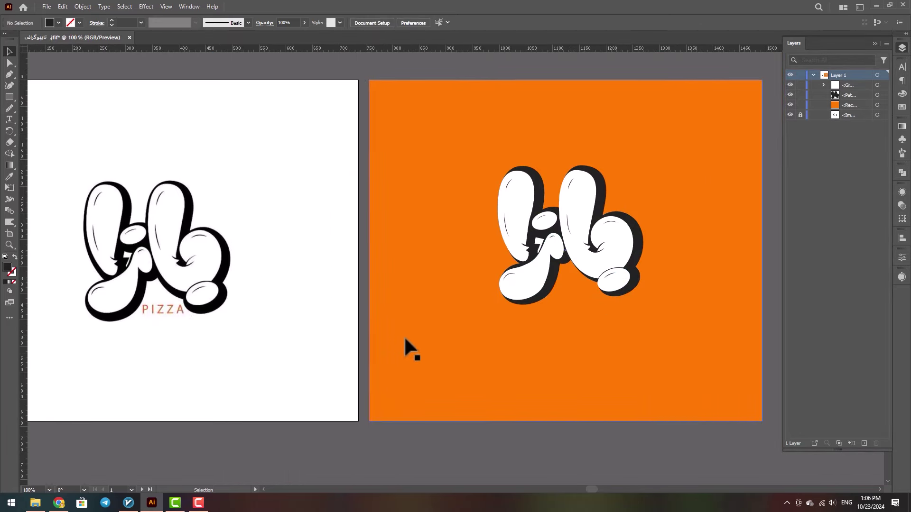
Type 'pizza' below the lettering, enlarge it and move it under the logo.
key("t")
left_click(567, 316)
type("pizza")
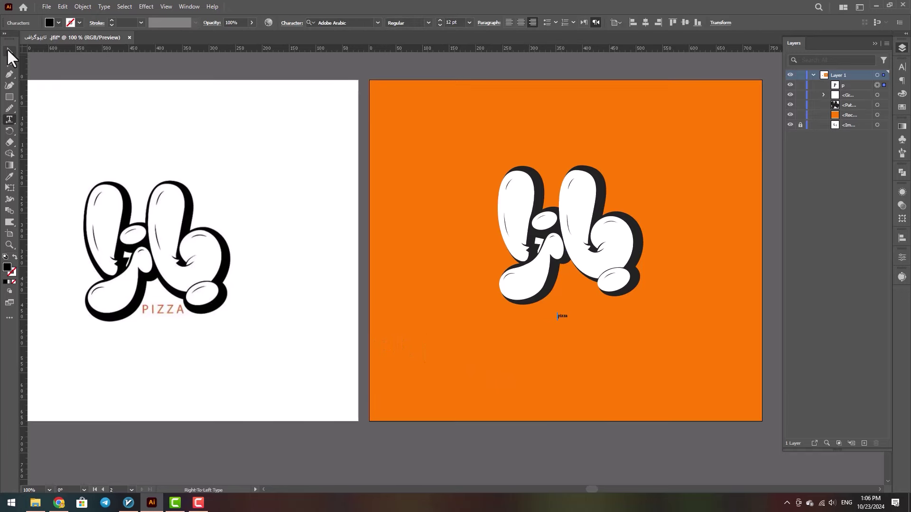
left_click(10, 51)
left_click_drag(567, 320, 608, 355)
left_click_drag(592, 335, 579, 294)
Set the pizza text to Arial with All Caps.
left_click(343, 23)
type("arial")
left_click(349, 128)
left_click(902, 67)
left_click(791, 159)
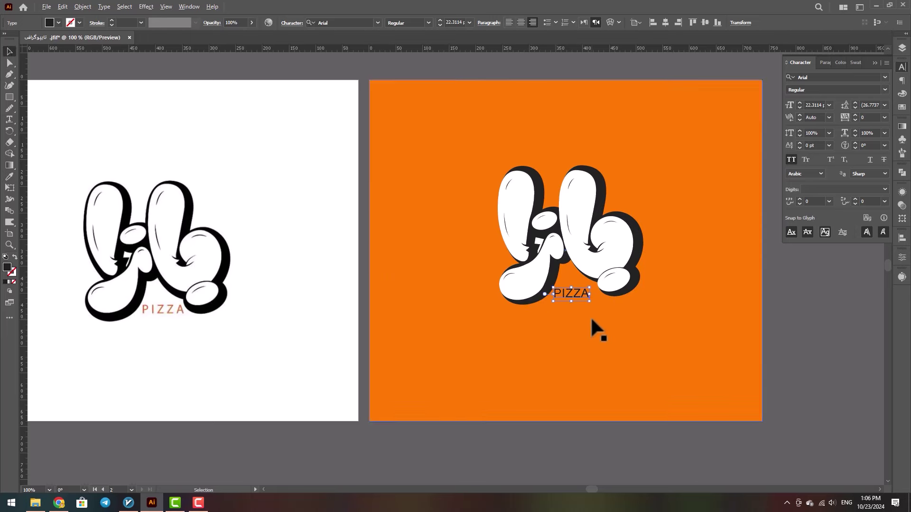
Set PIZZA's tracking to 200 and fine-tune its position and size under the lettering.
scroll(590, 316, "up", 2)
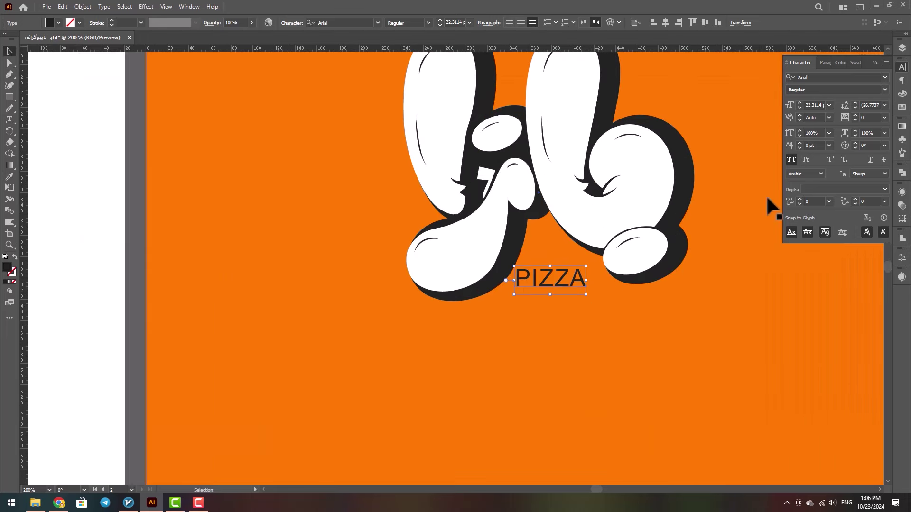
left_click(884, 117)
left_click(874, 268)
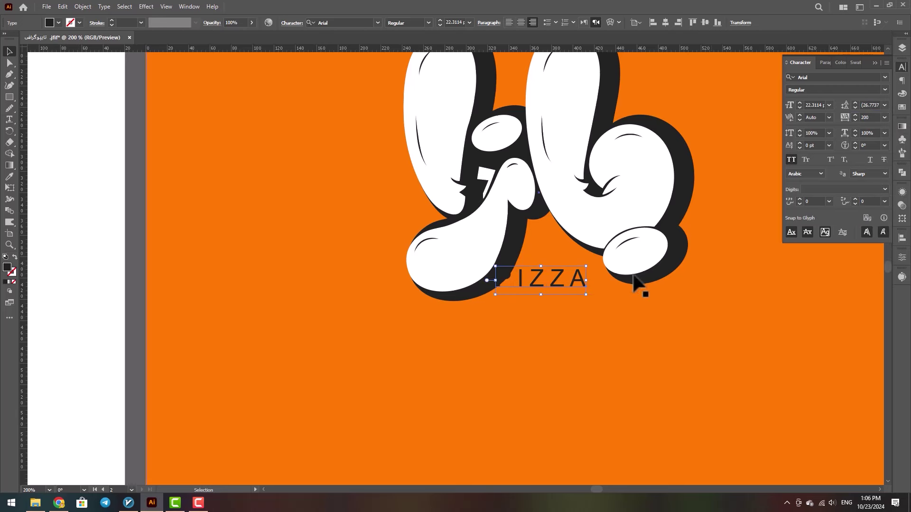
left_click_drag(543, 281, 604, 287)
left_click(615, 300)
scroll(616, 301, "down", 3)
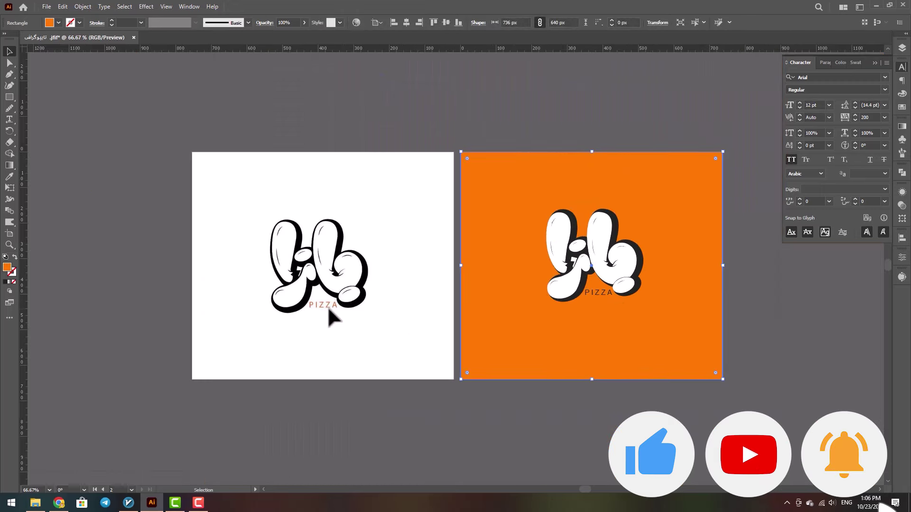
scroll(329, 311, "up", 1)
scroll(678, 306, "down", 1)
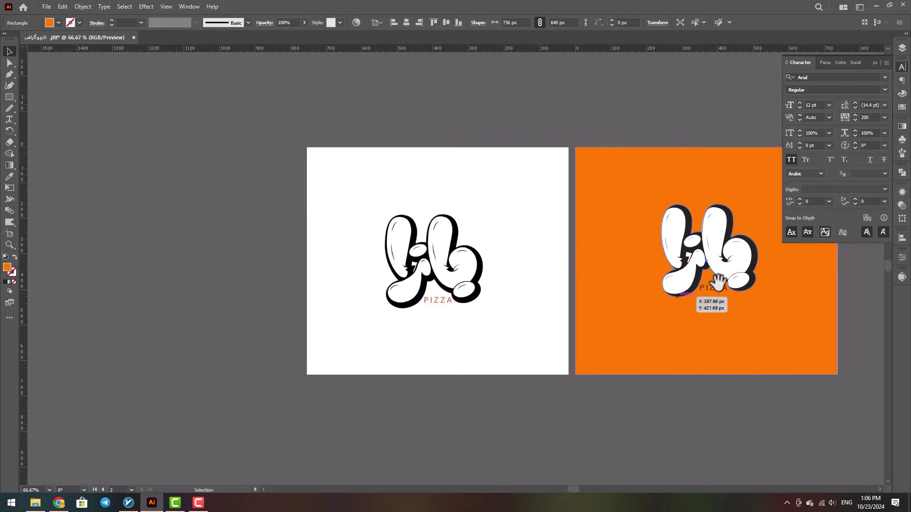